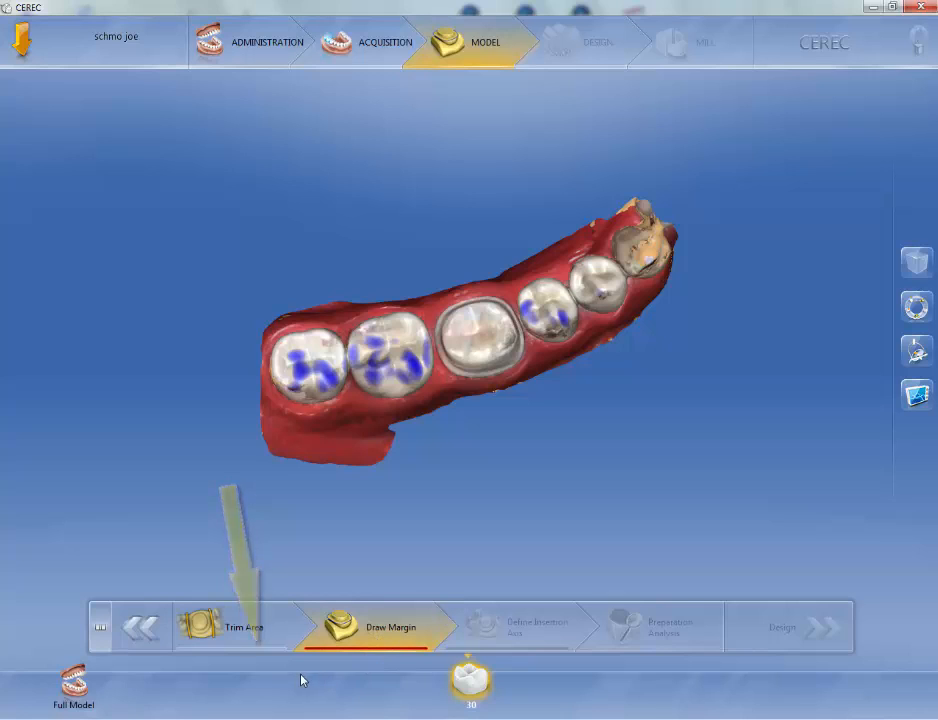
Step: Open the Trim Area stage of the model phase and zoom in on the prepared tooth
click(239, 630)
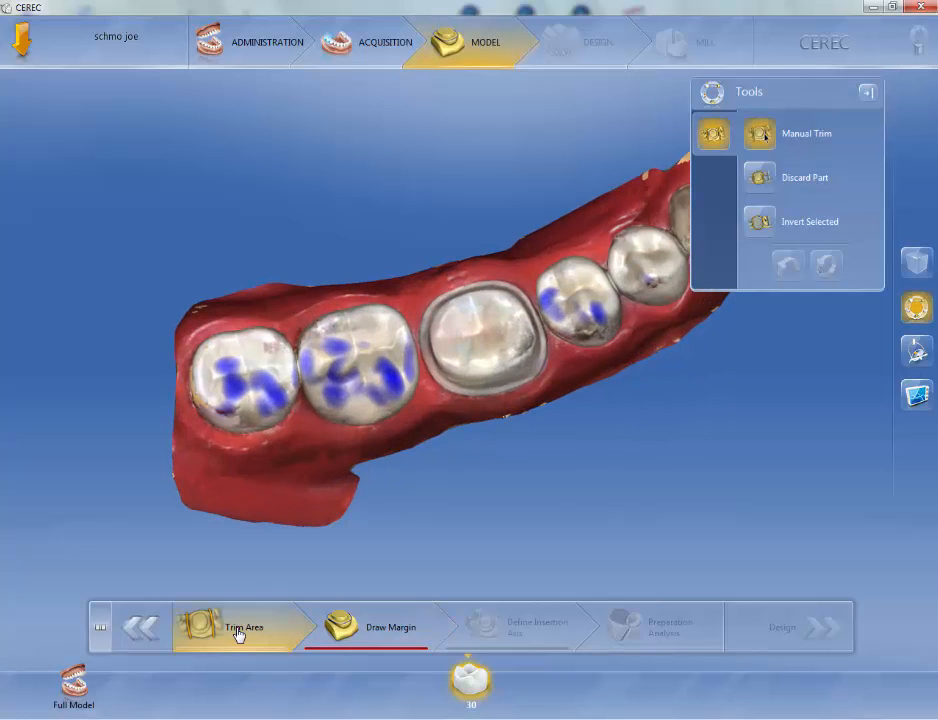
double_click(370, 507)
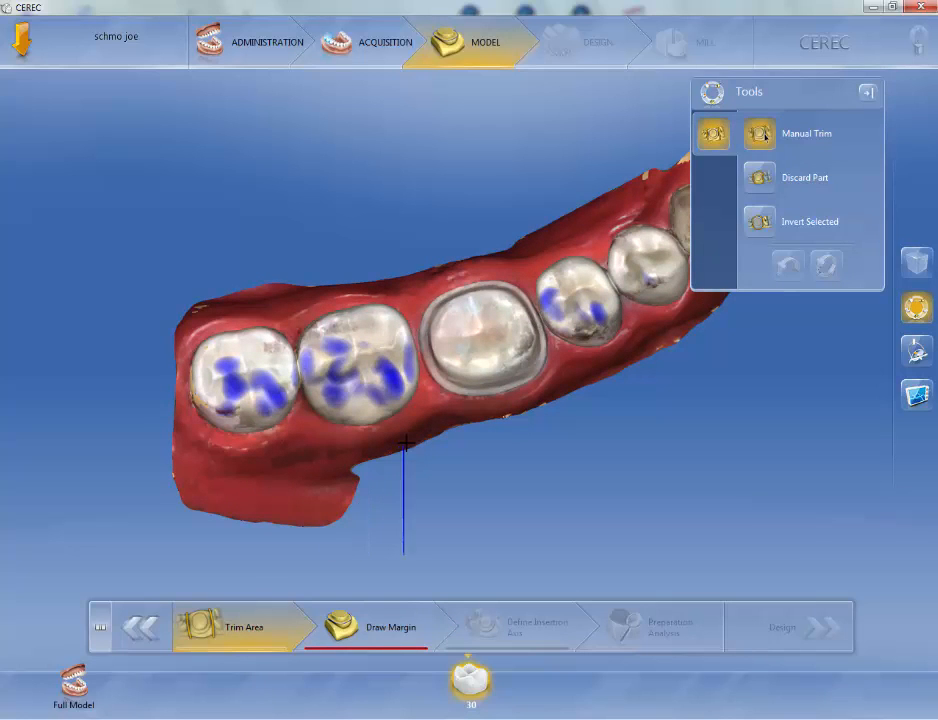
scroll(418, 437, up, 5)
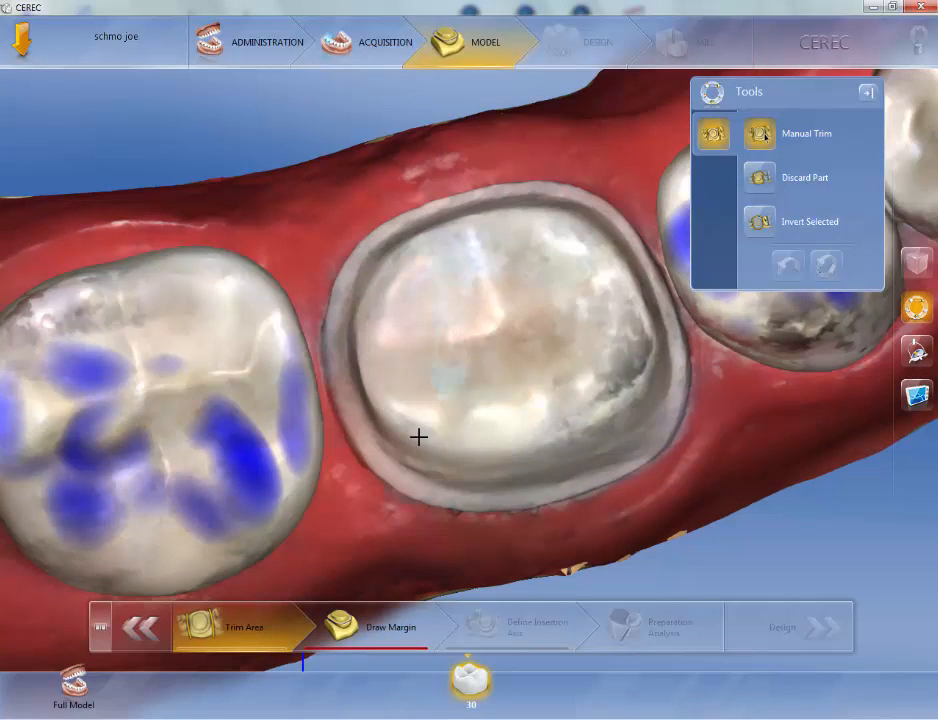
drag(256, 437, 246, 438)
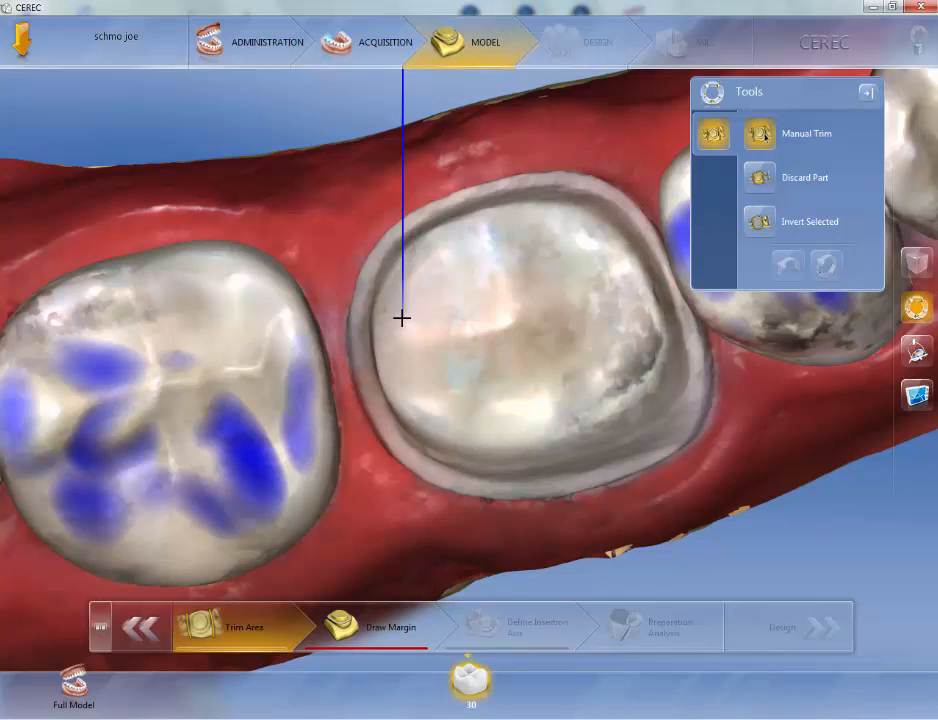
Step: Draw a manual trim line through the gum between the prepared tooth and the neighbouring molar
click(324, 263)
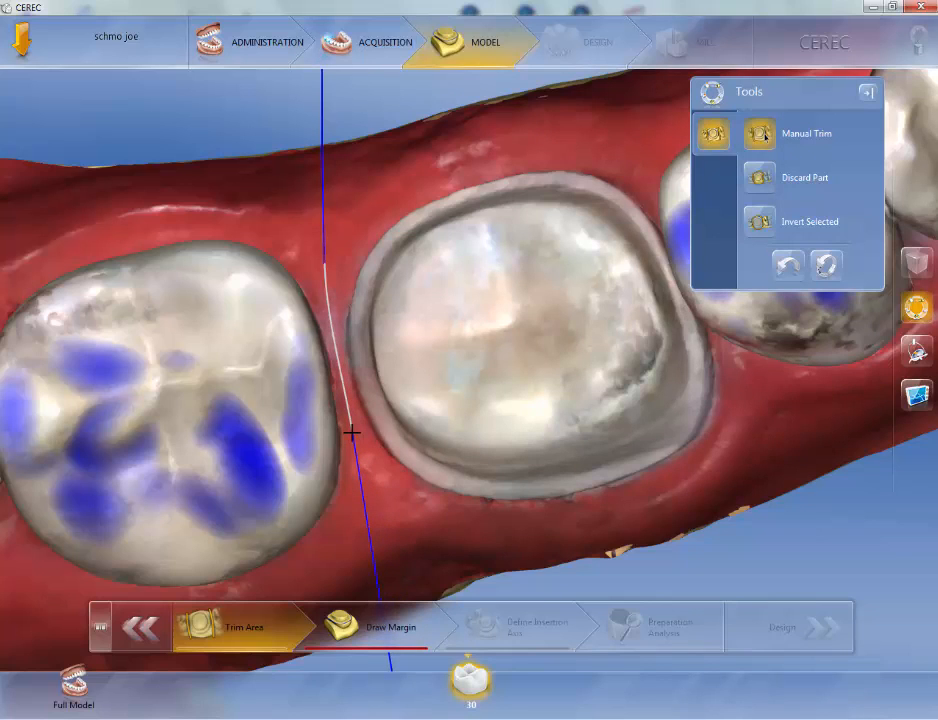
mouse_move(351, 432)
mouse_down()
mouse_move(398, 505)
mouse_move(402, 544)
mouse_move(386, 557)
mouse_up()
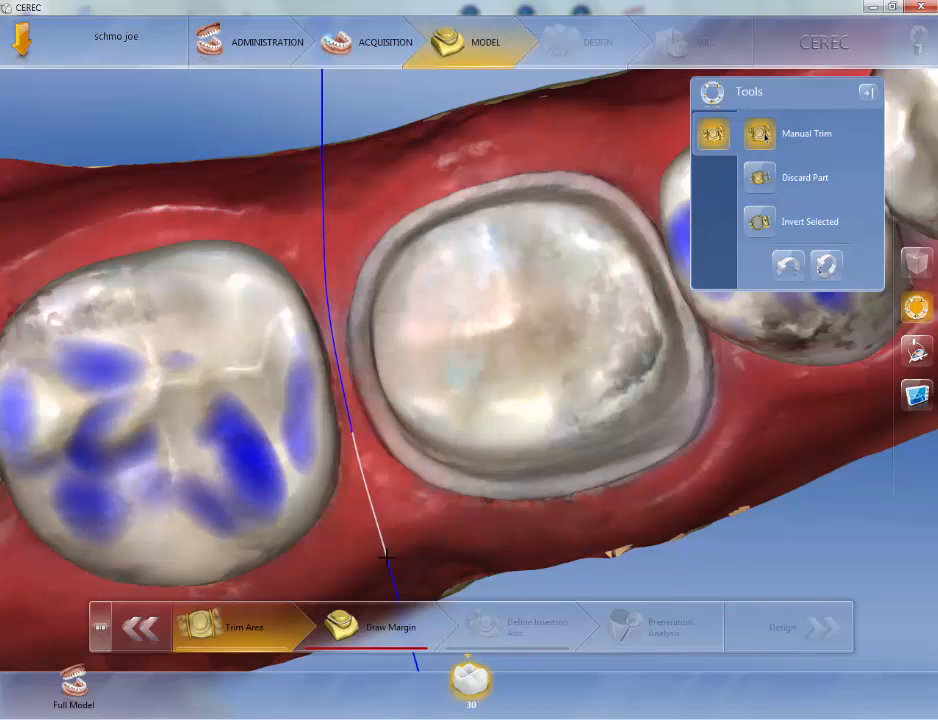
double_click(384, 590)
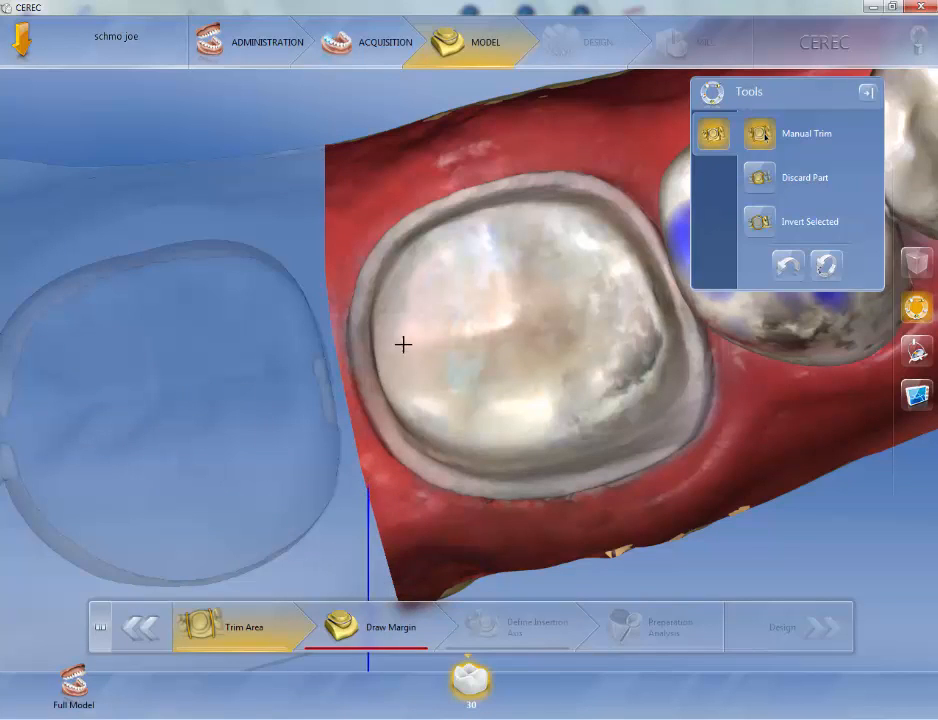
Step: Toggle the trimmed selection back and forth with Invert Selected
click(760, 222)
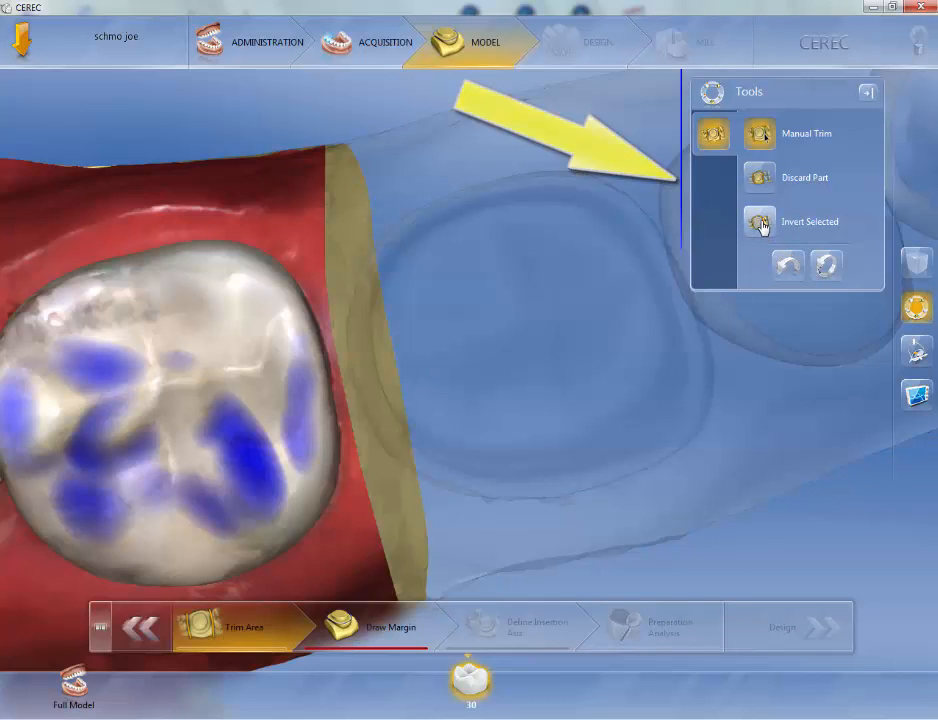
click(760, 224)
click(761, 223)
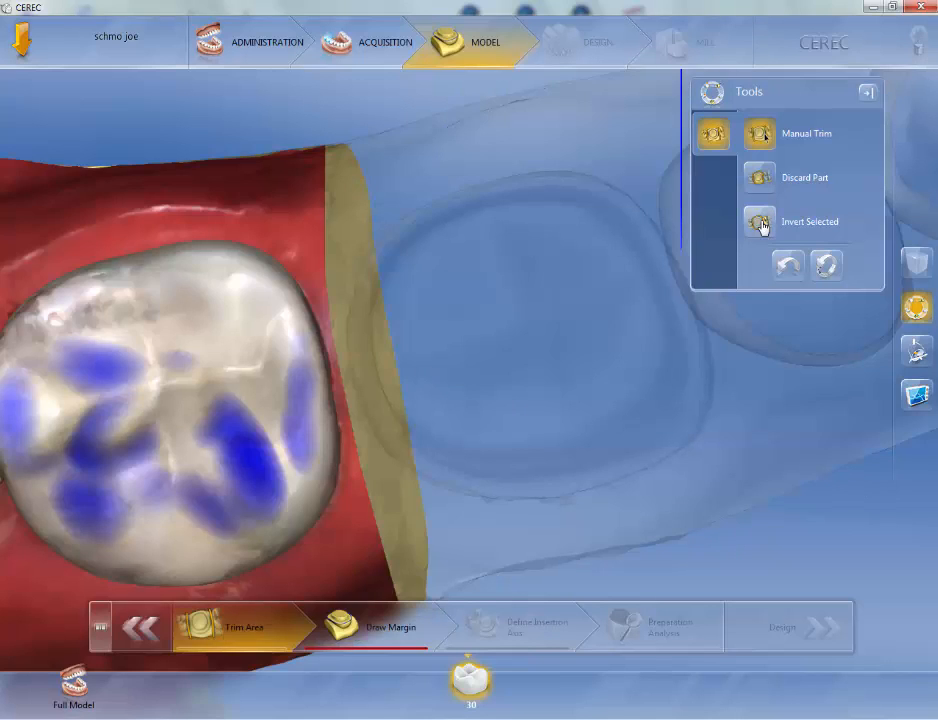
click(761, 223)
click(761, 223)
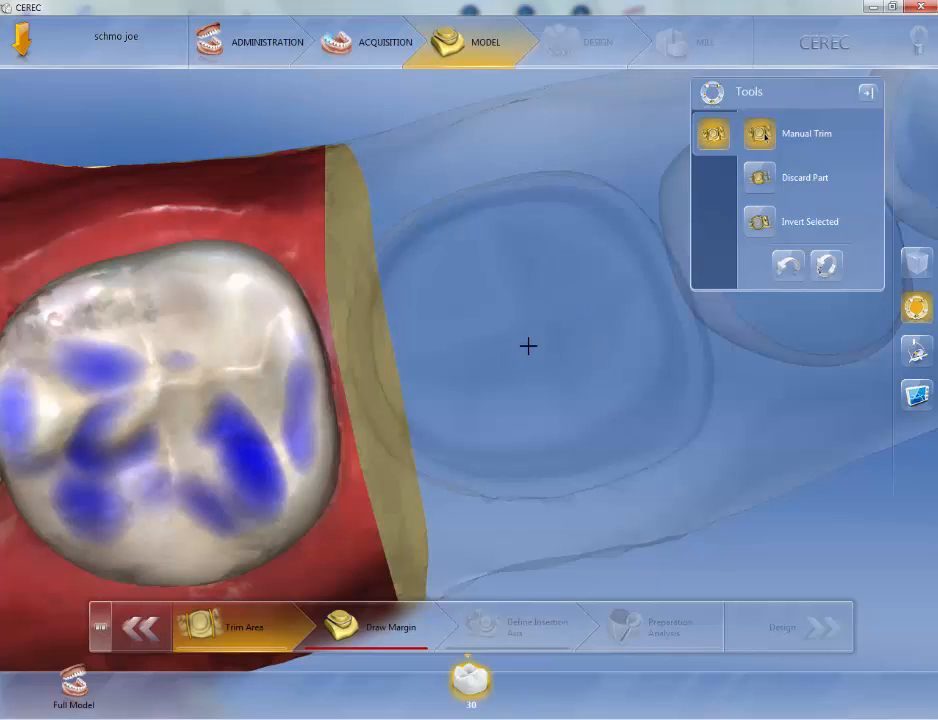
click(779, 227)
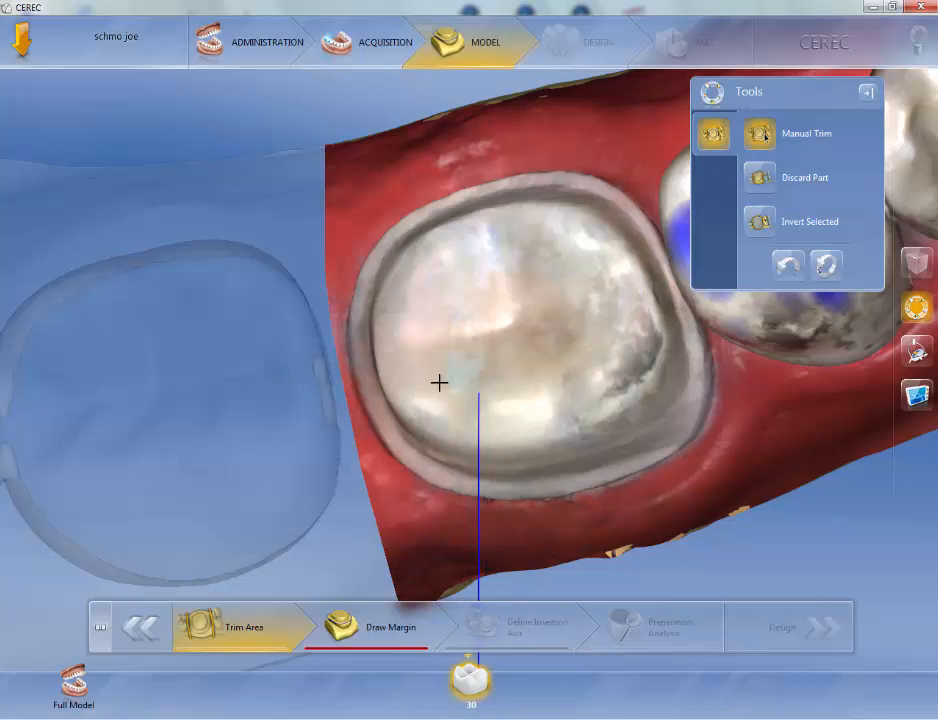
double_click(188, 388)
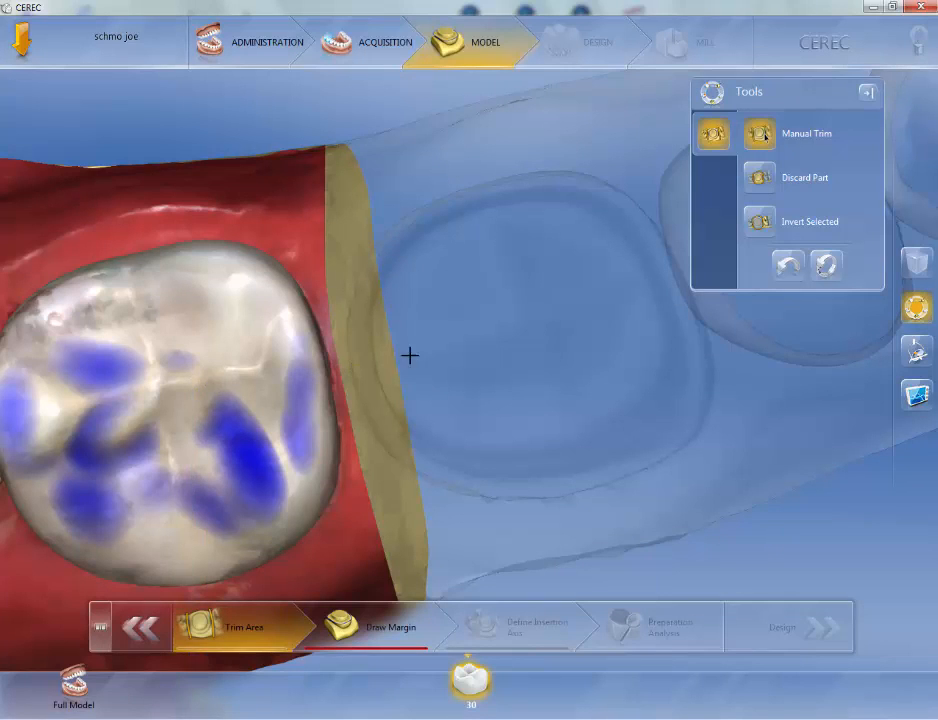
click(508, 337)
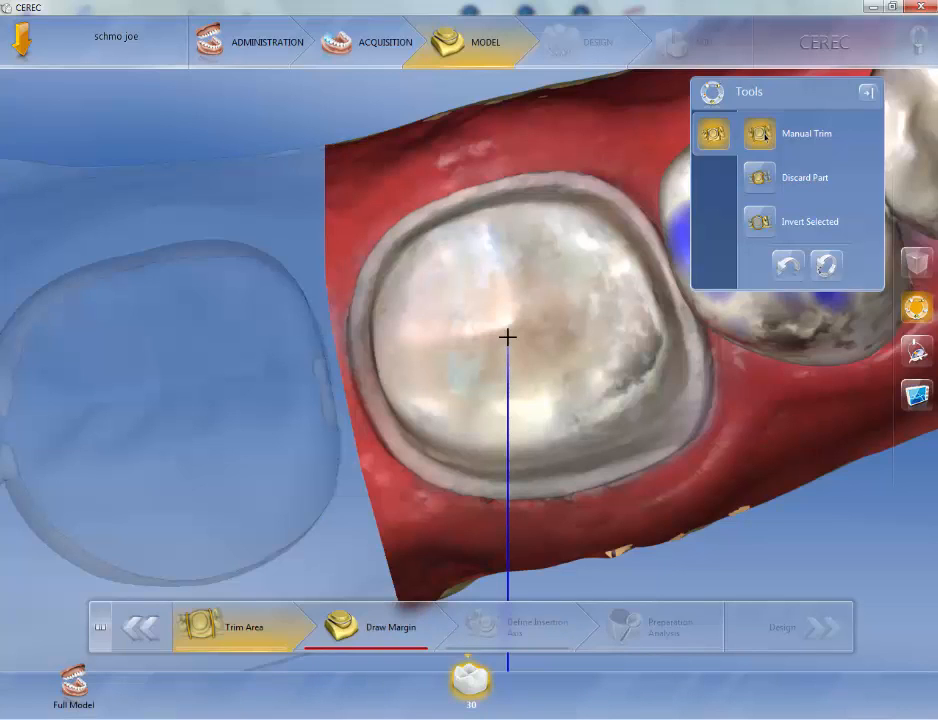
Step: Draw a second trim line between the prepared tooth and the neighbouring premolar, then invert the selection
right_drag(508, 337, 338, 338)
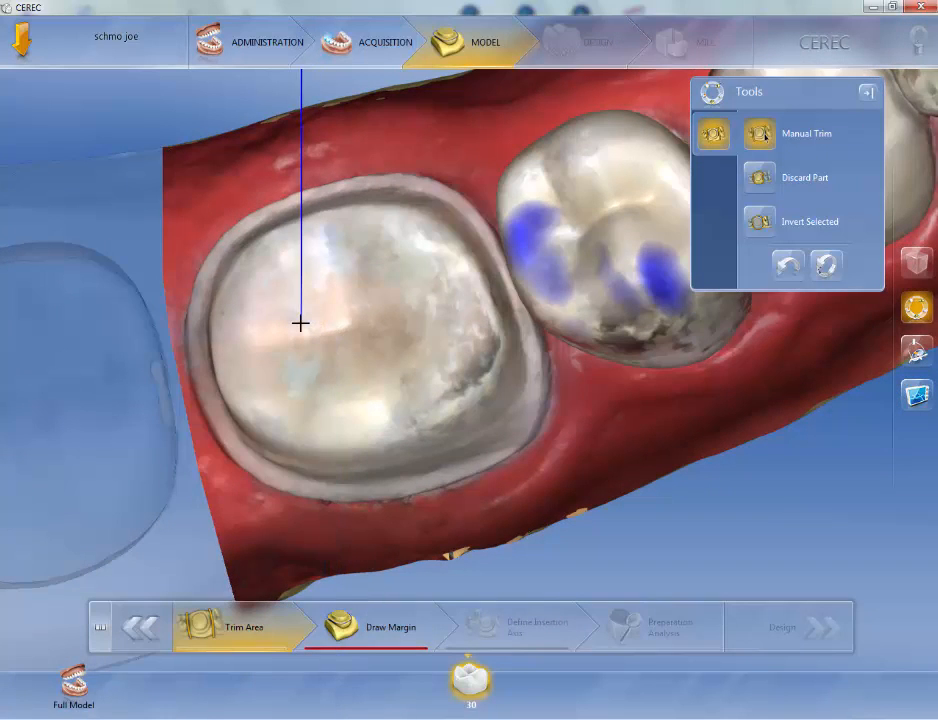
mouse_move(303, 323)
mouse_down()
mouse_move(354, 327)
mouse_move(272, 337)
mouse_move(294, 309)
mouse_move(339, 323)
mouse_up()
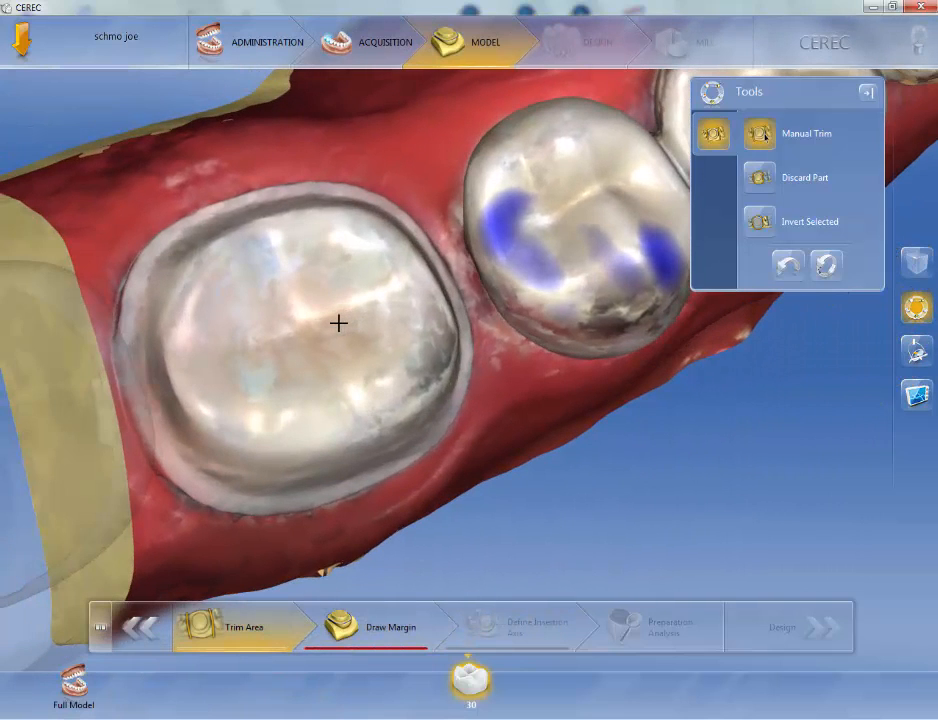
click(339, 323)
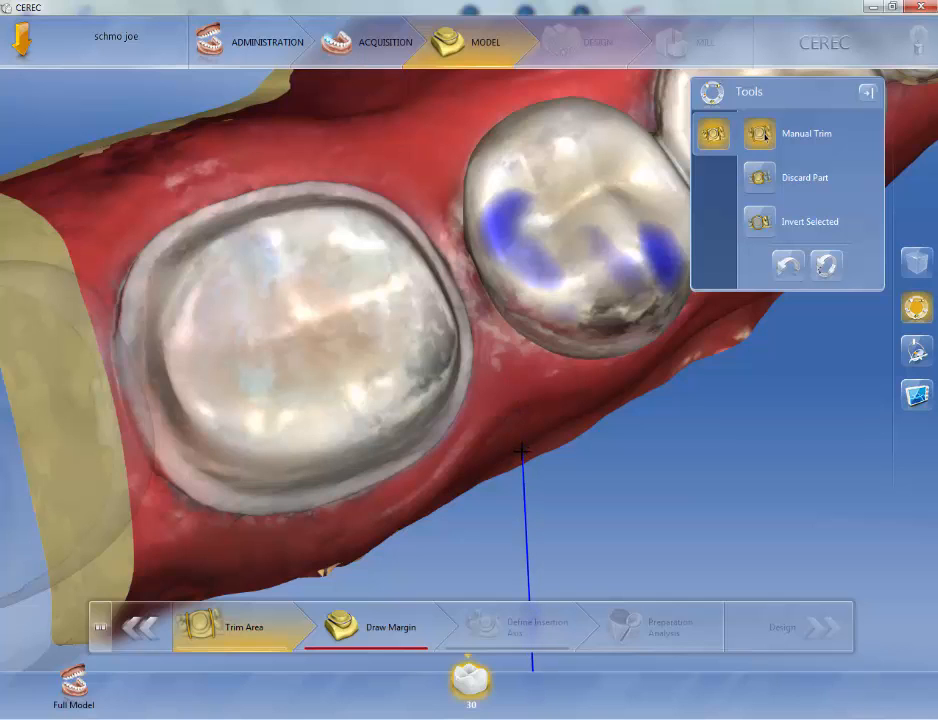
mouse_move(521, 452)
mouse_down()
mouse_move(496, 310)
mouse_move(410, 195)
mouse_move(387, 128)
mouse_up()
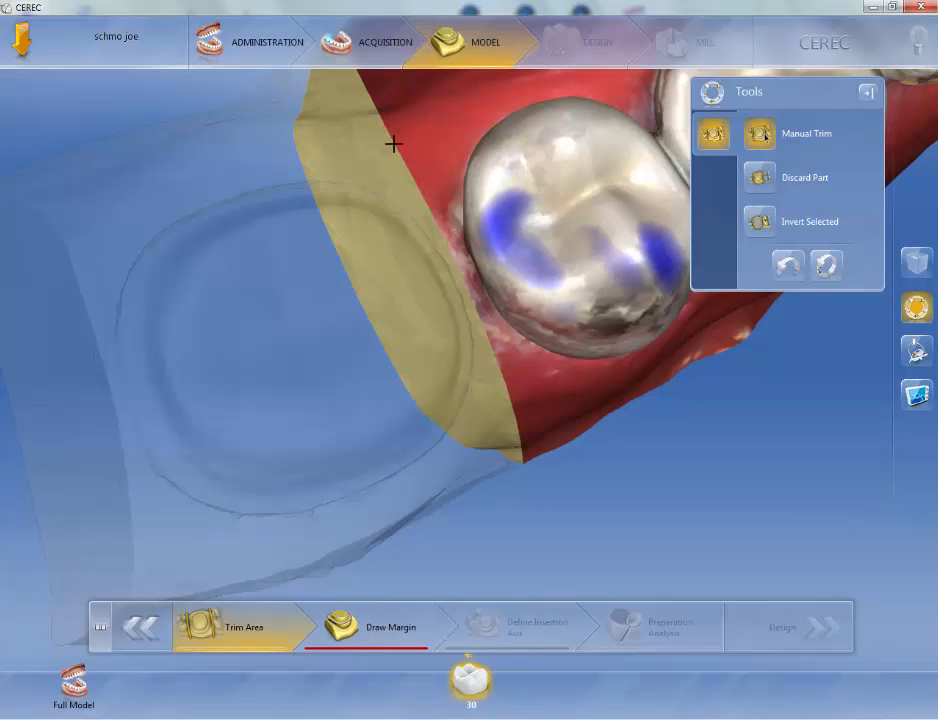
scroll(393, 144, down, 5)
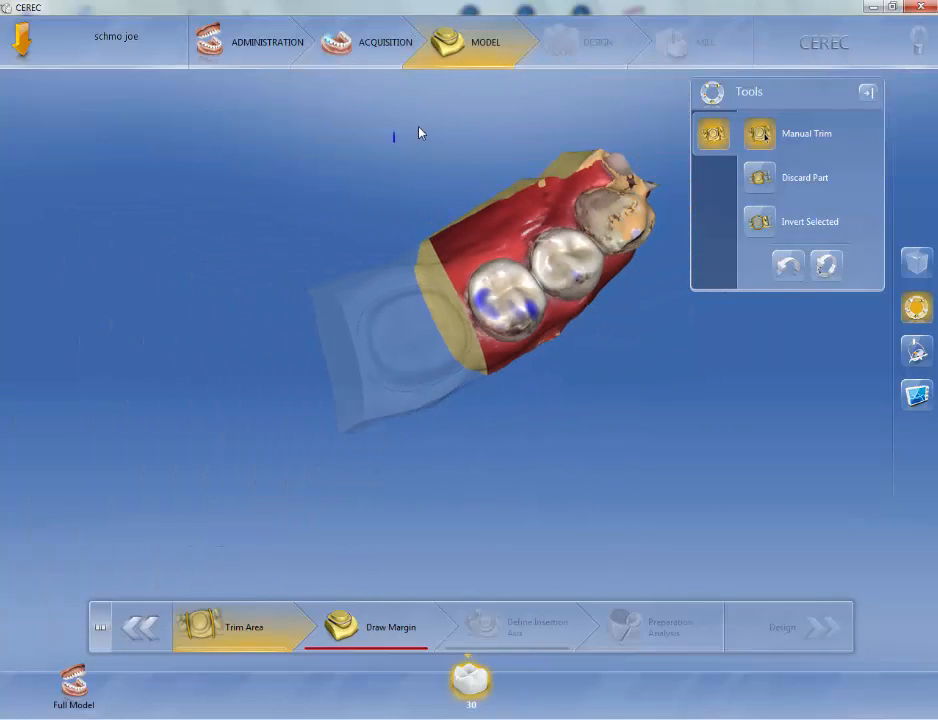
click(429, 131)
click(760, 222)
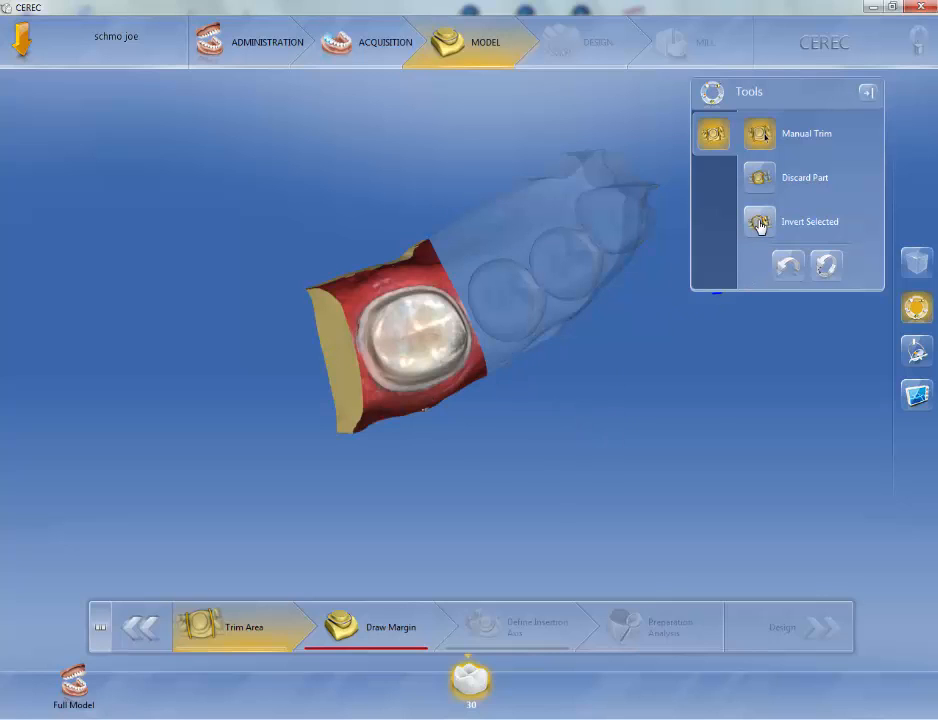
Step: Select the model parts around the prepared tooth and discard the unwanted part
click(549, 287)
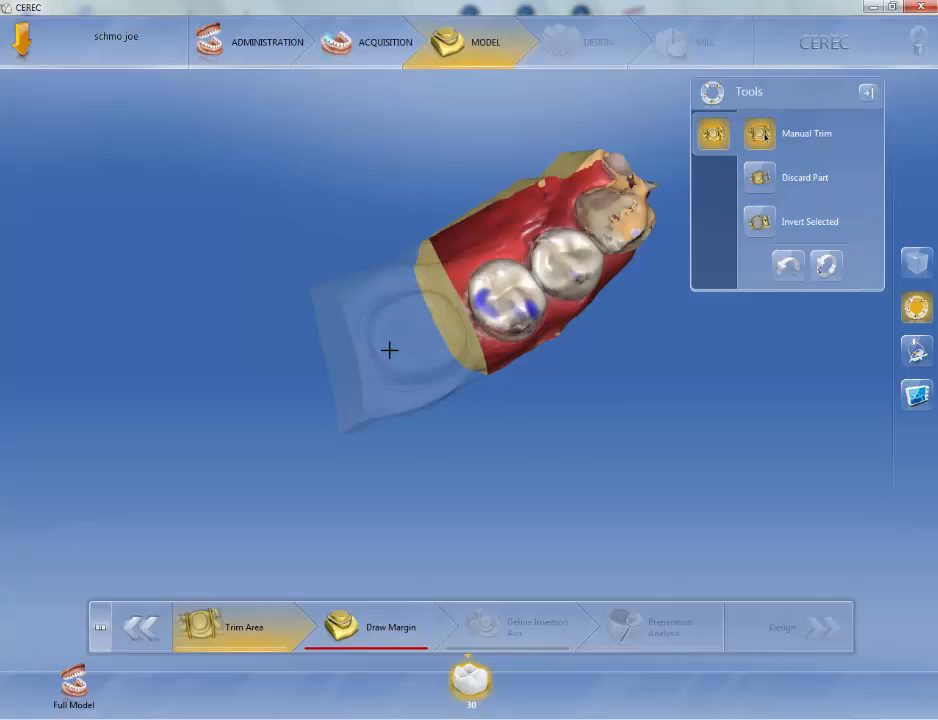
click(389, 350)
click(498, 284)
click(423, 344)
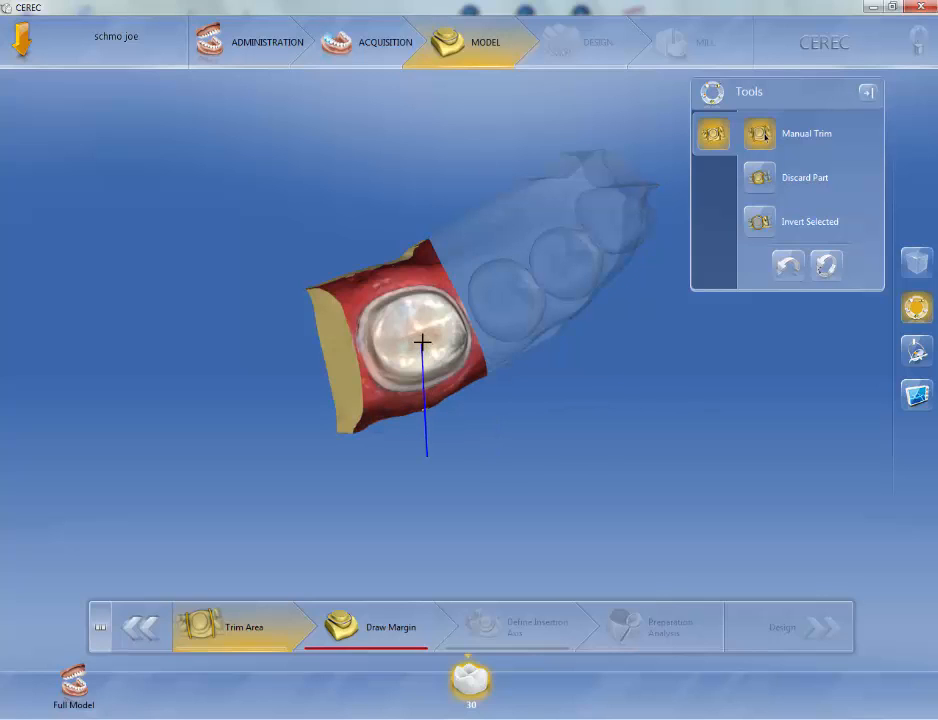
click(544, 295)
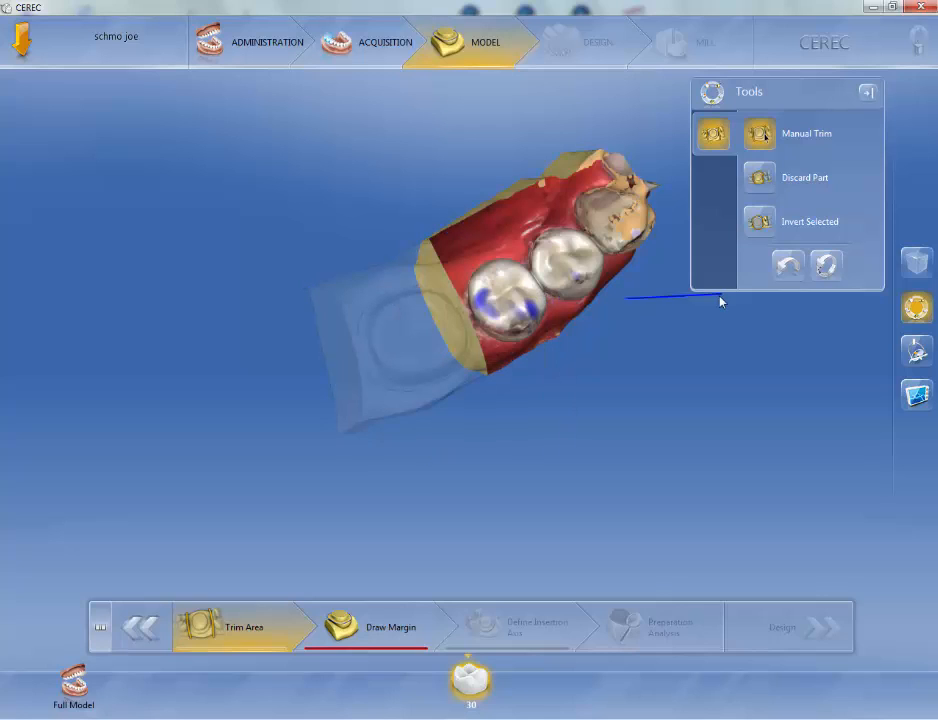
click(764, 177)
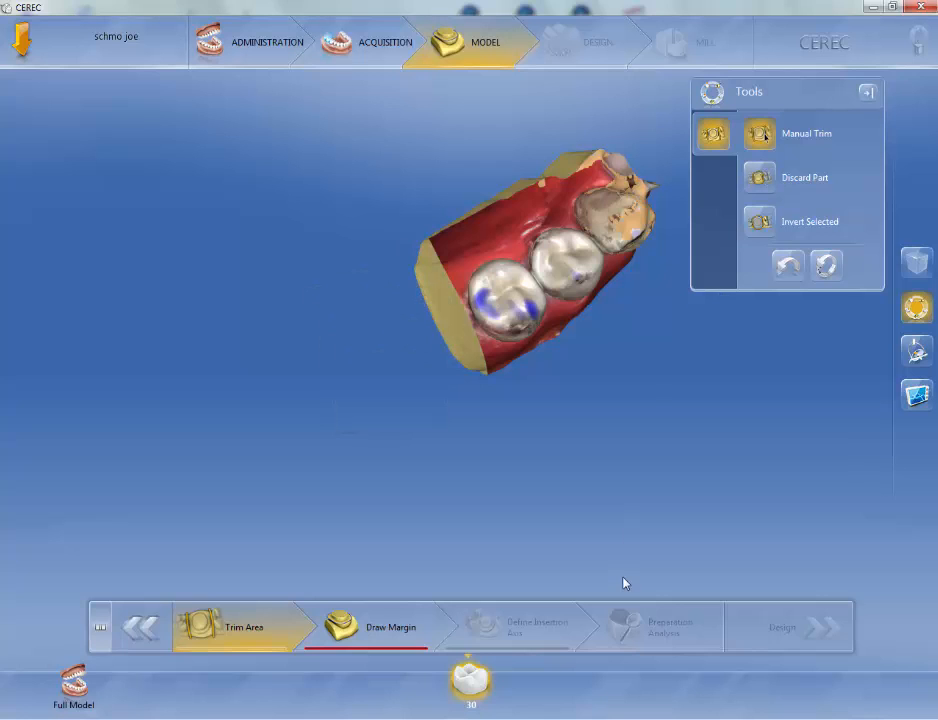
Step: Reset all manual trims to restore the full scan model
mouse_move(476, 476)
middle_down()
mouse_move(440, 467)
mouse_move(481, 469)
mouse_move(466, 484)
middle_up()
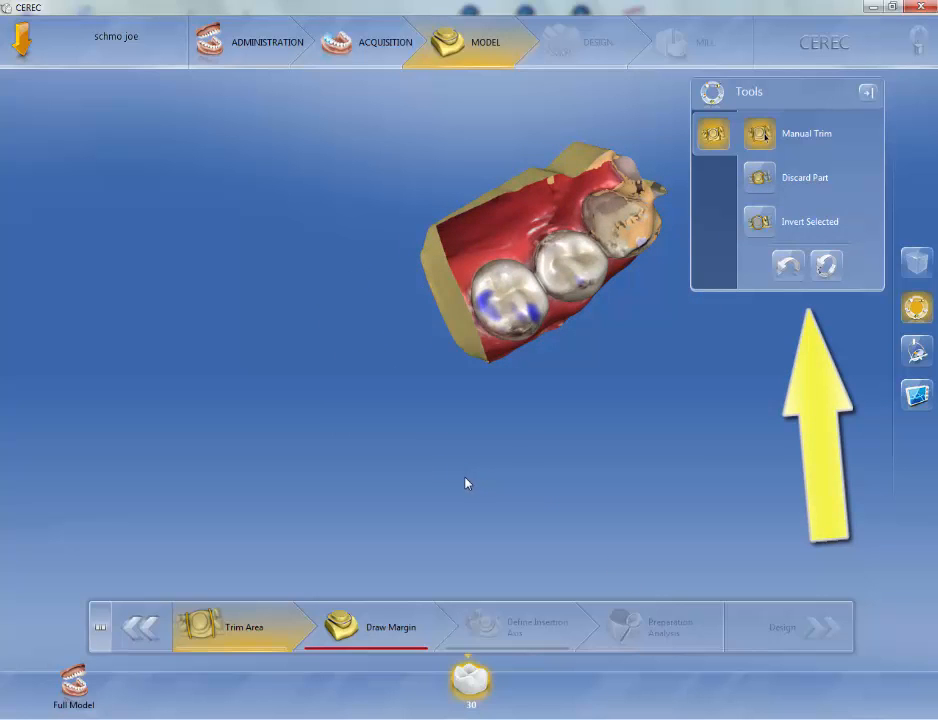
click(835, 270)
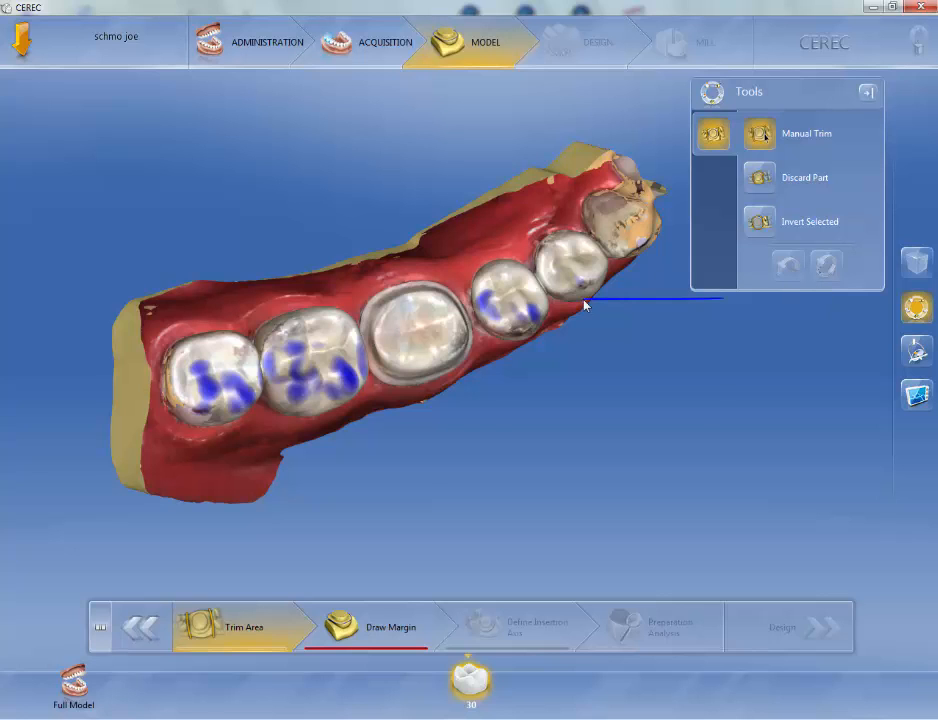
Step: Draw a manual trim line through the gum between the prepared tooth and the neighbouring premolar
scroll(583, 300, up, 5)
scroll(583, 300, up, 3)
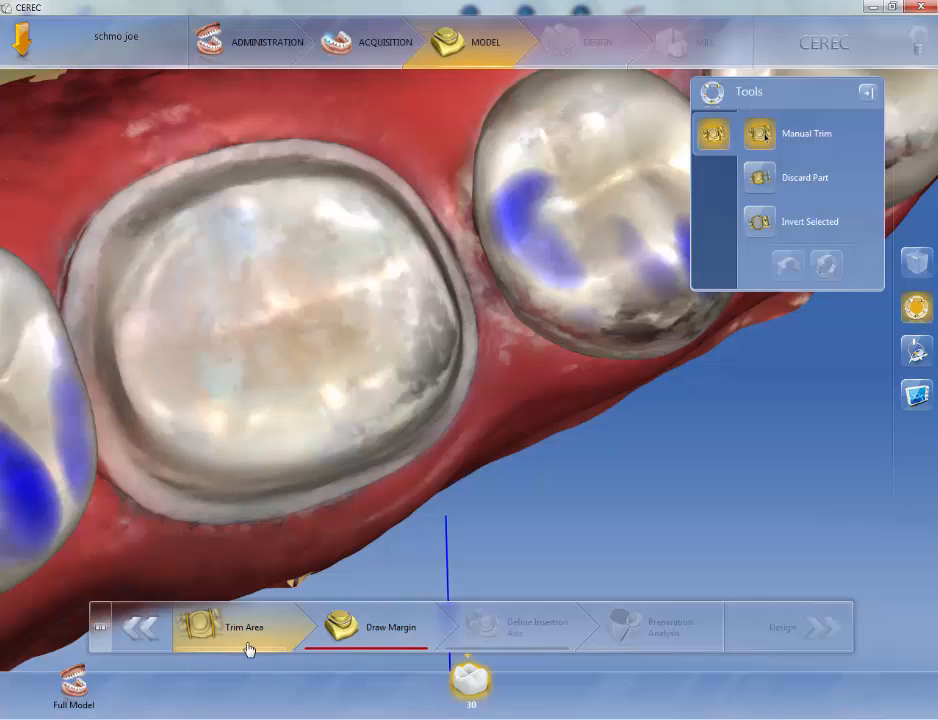
click(543, 446)
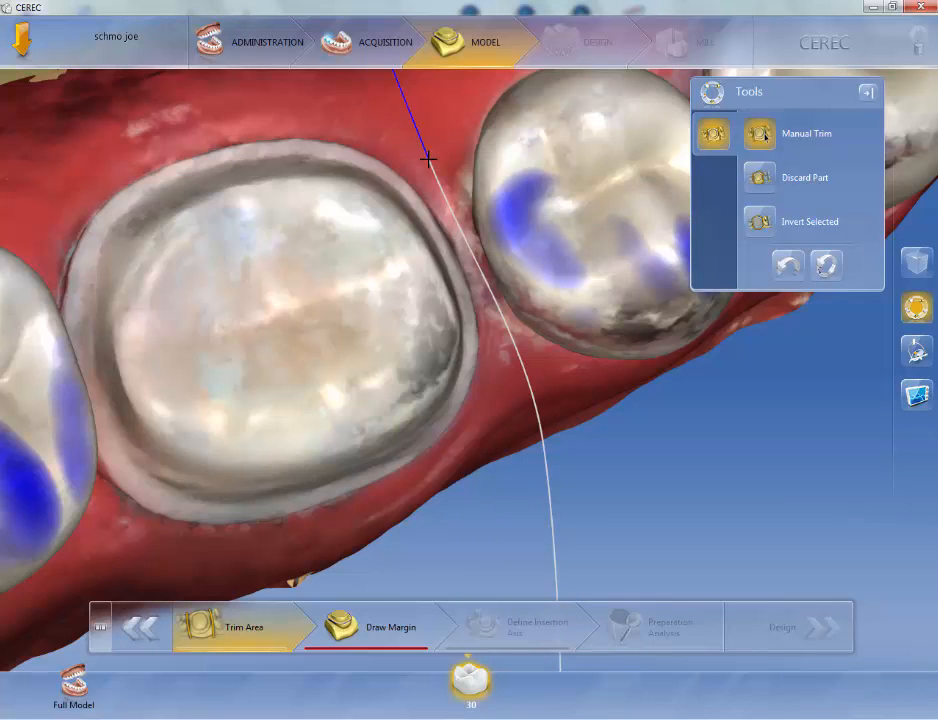
click(428, 159)
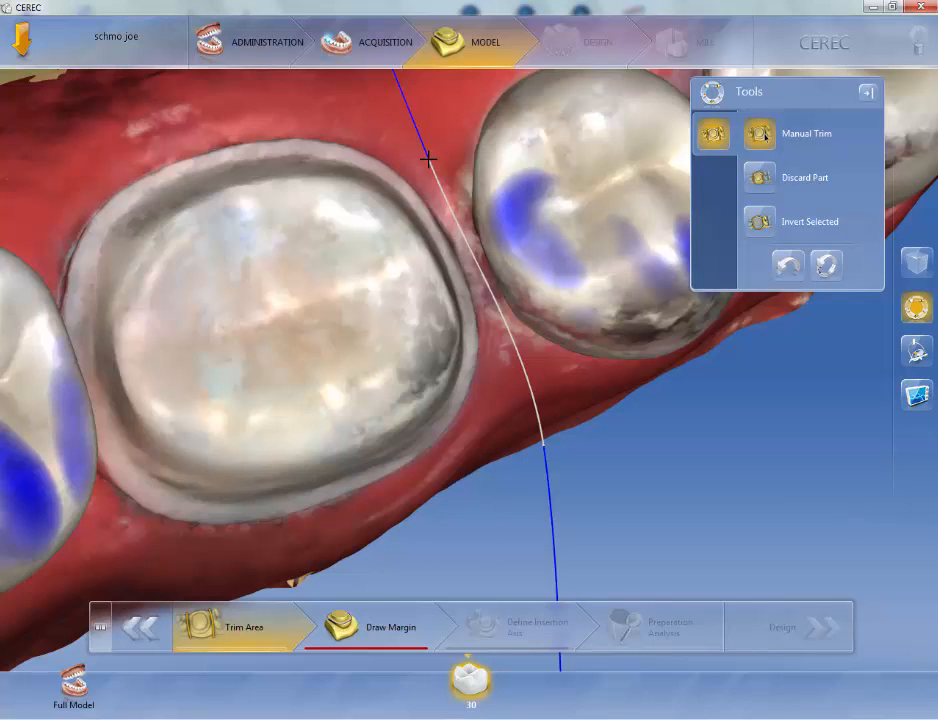
double_click(428, 159)
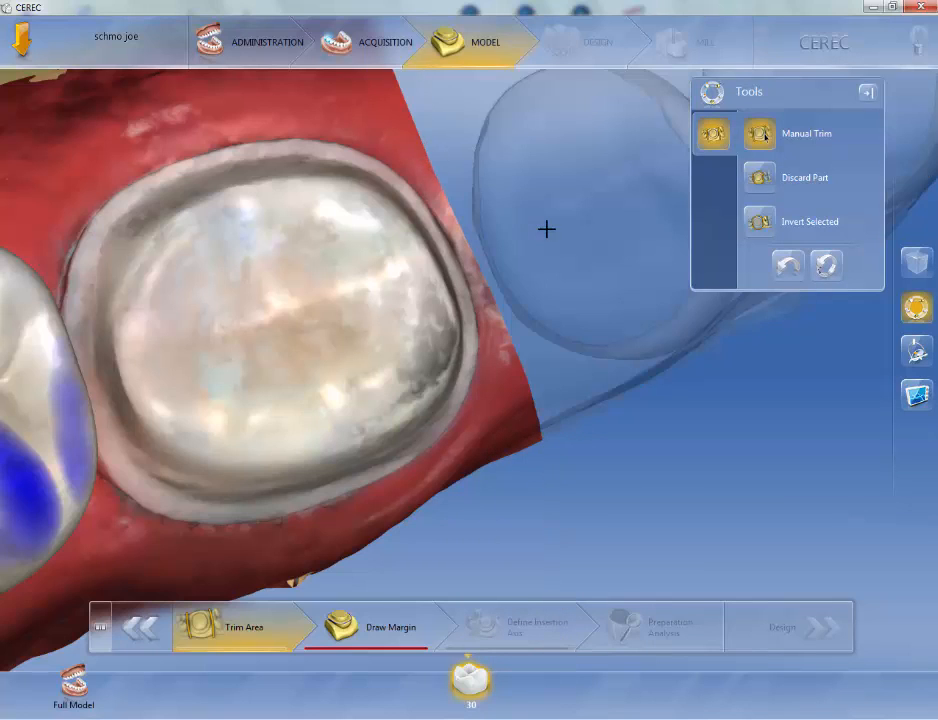
Step: Draw a manual trim line through the gum between the prepared tooth and the neighbouring molar
double_click(479, 297)
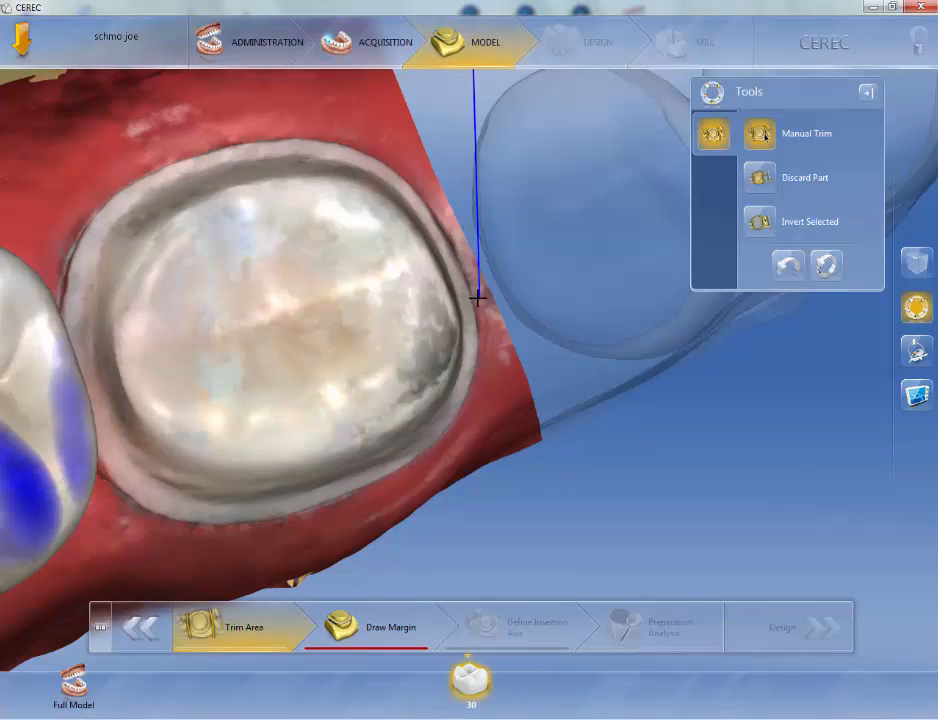
drag(479, 297, 444, 310)
double_click(445, 311)
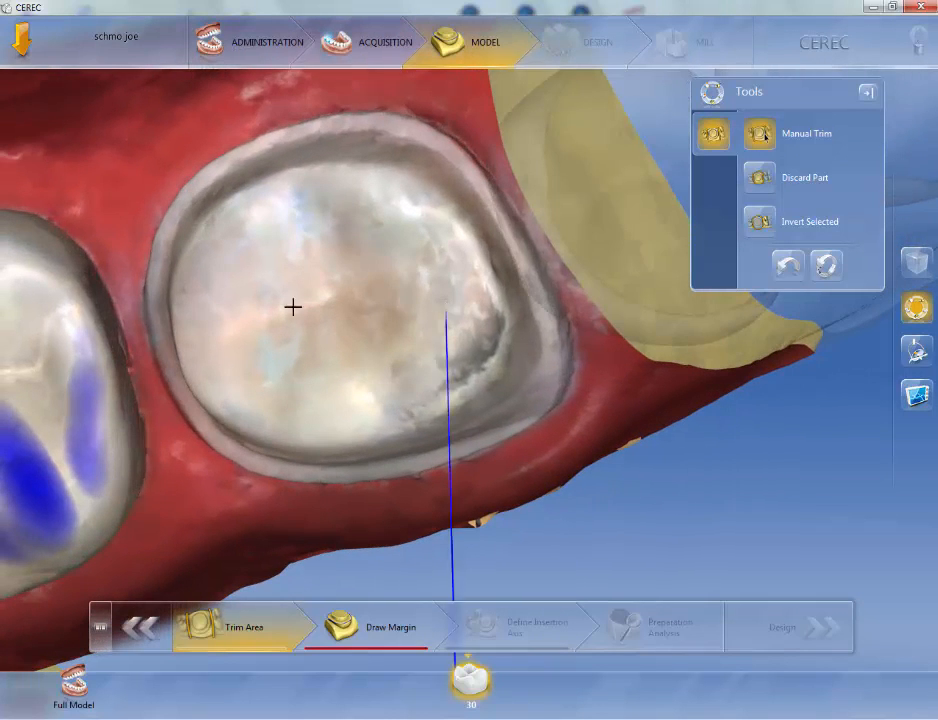
click(72, 160)
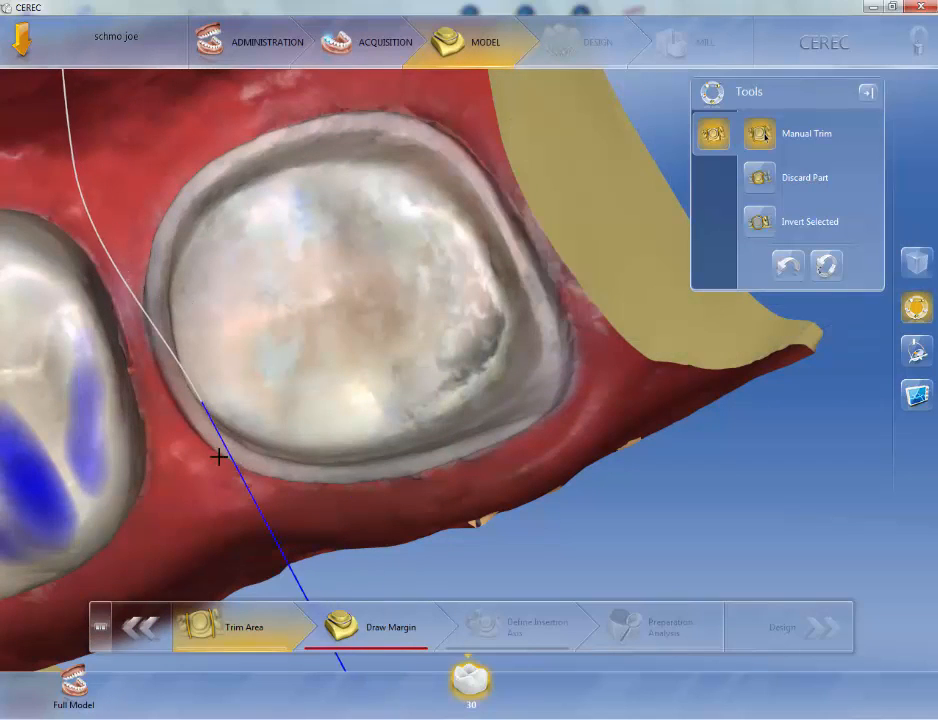
double_click(219, 534)
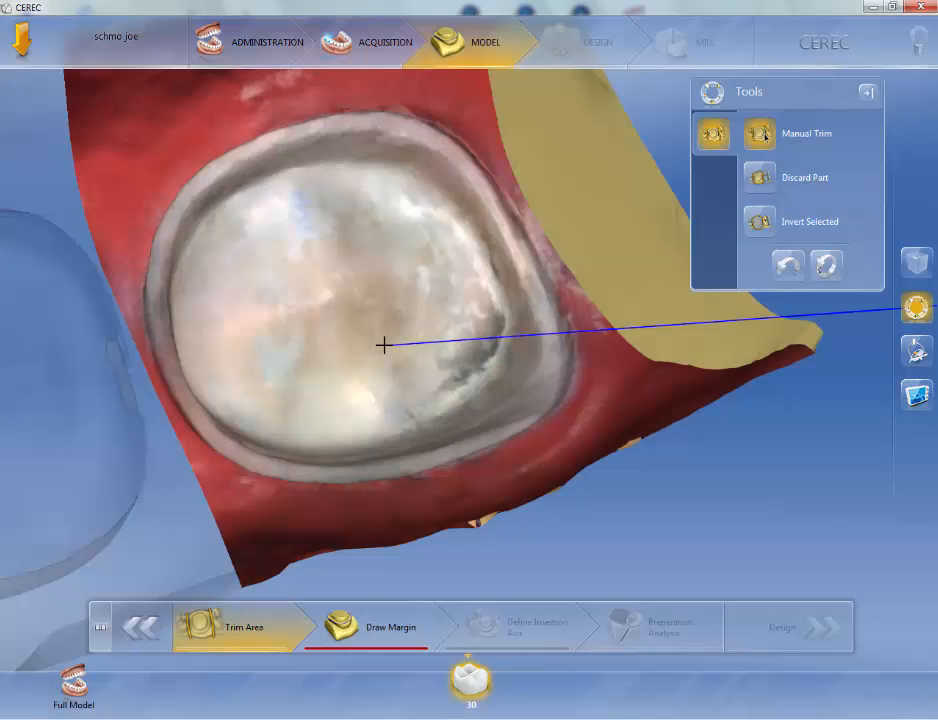
Step: Proceed to the Draw Margin stage with only the prepared tooth kept
middle_drag(643, 377, 482, 479)
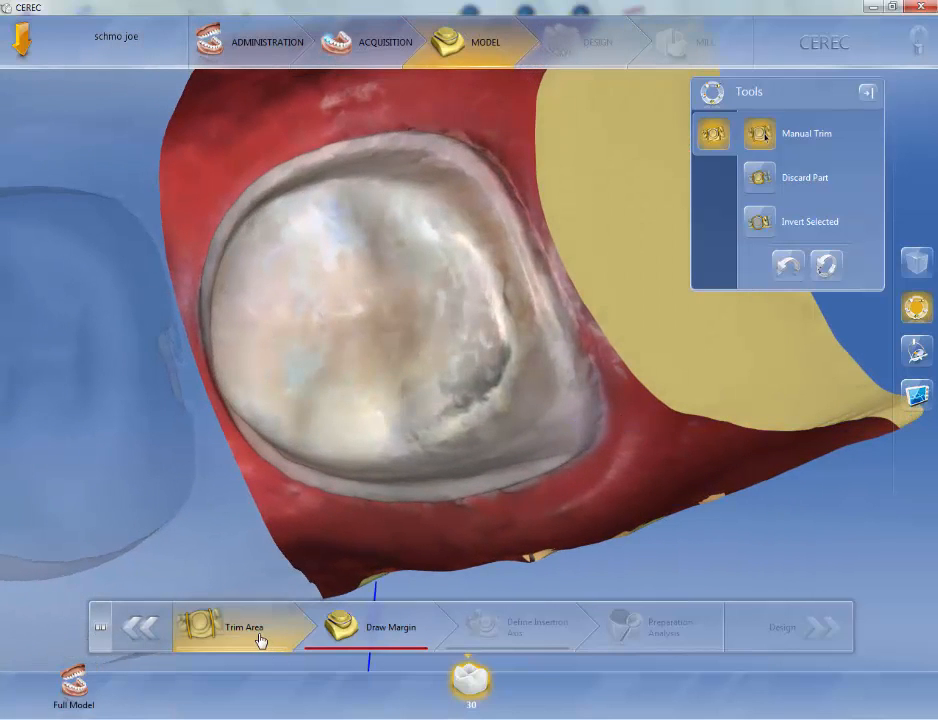
click(391, 637)
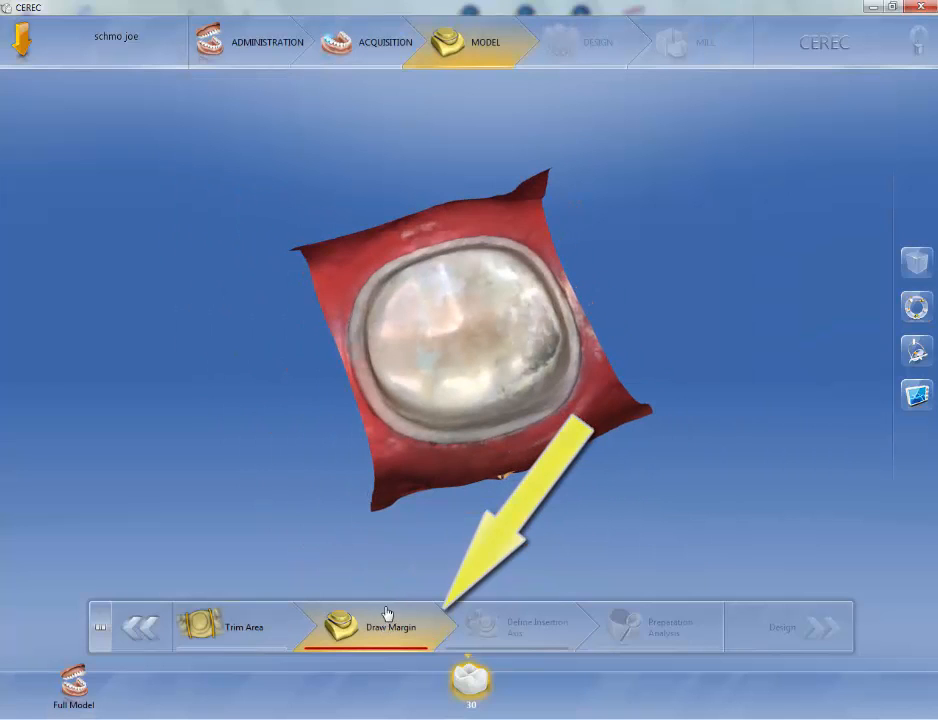
Step: Trace the preparation margin around the prepared tooth with the Auto margin tool, starting and closing at its distal corner
mouse_move(432, 517)
mouse_down()
mouse_move(412, 511)
mouse_move(421, 517)
mouse_up()
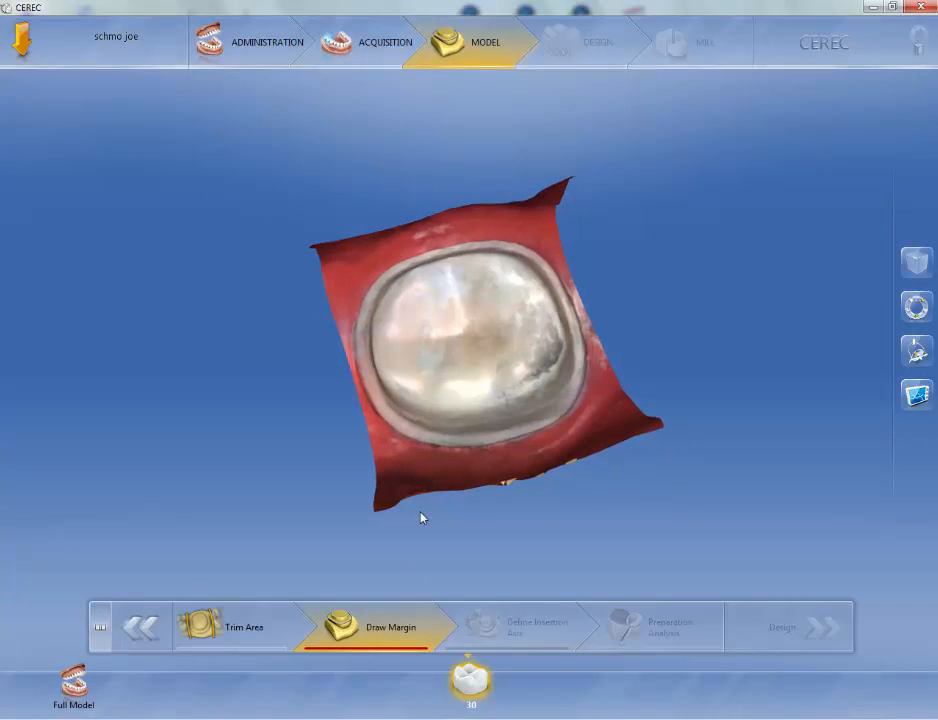
scroll(421, 517, up, 5)
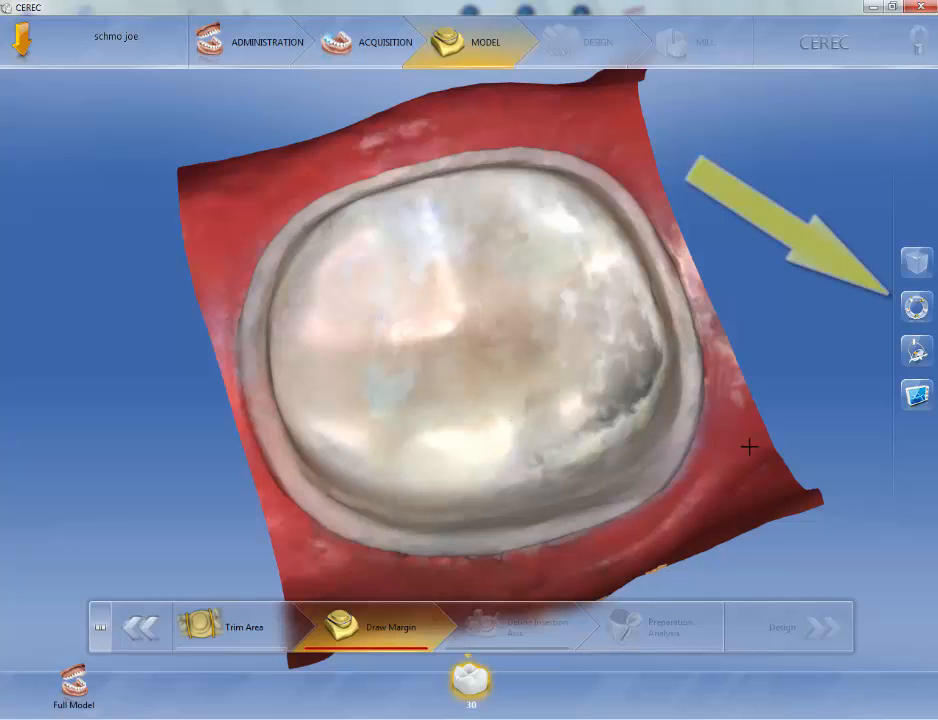
click(915, 309)
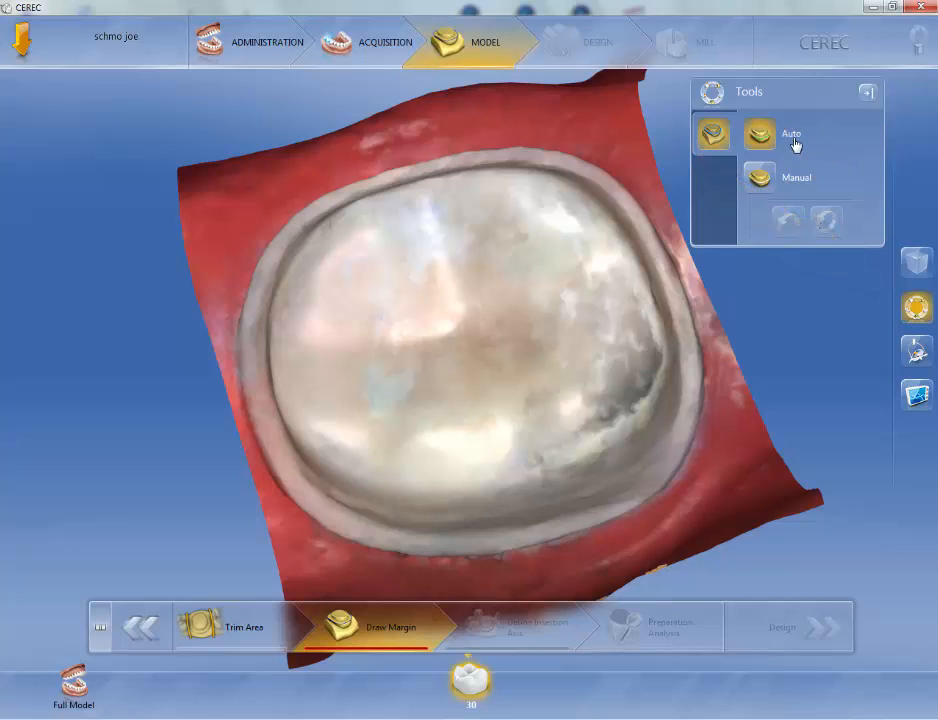
click(769, 181)
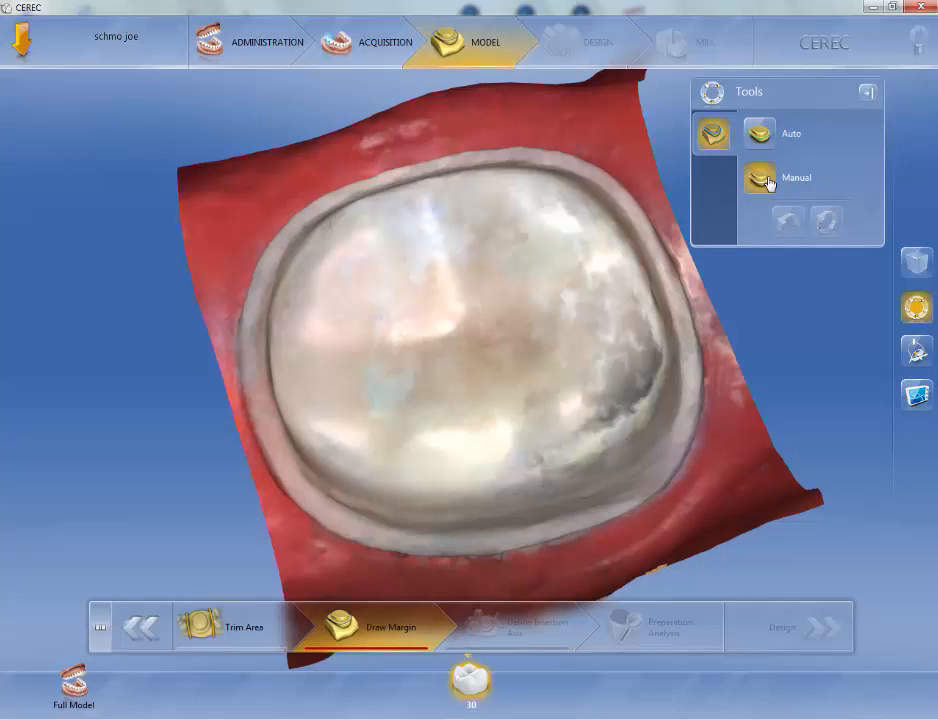
click(762, 142)
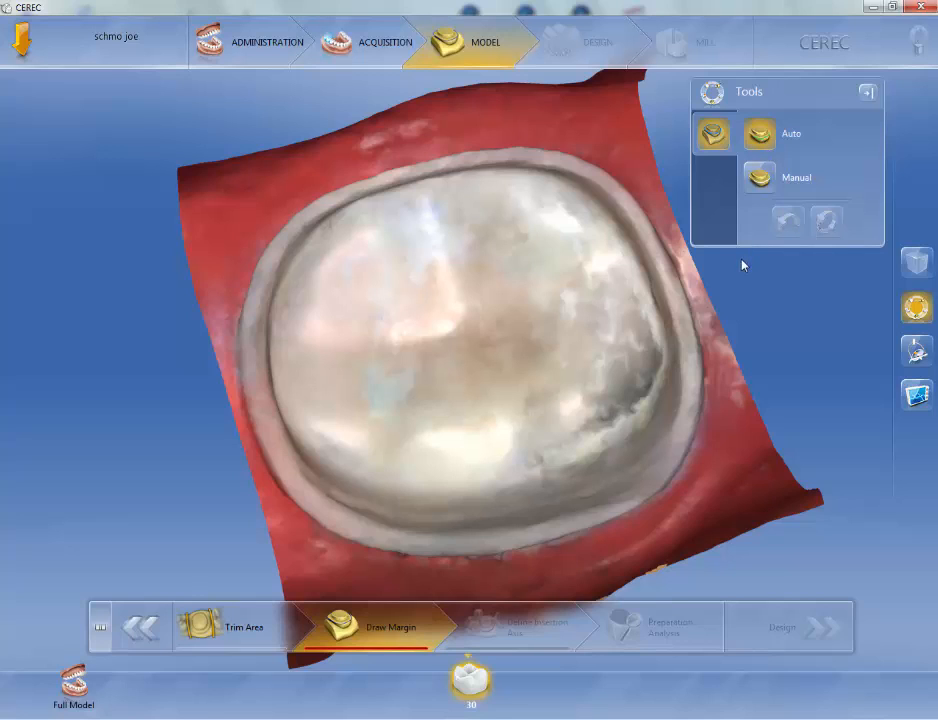
click(651, 486)
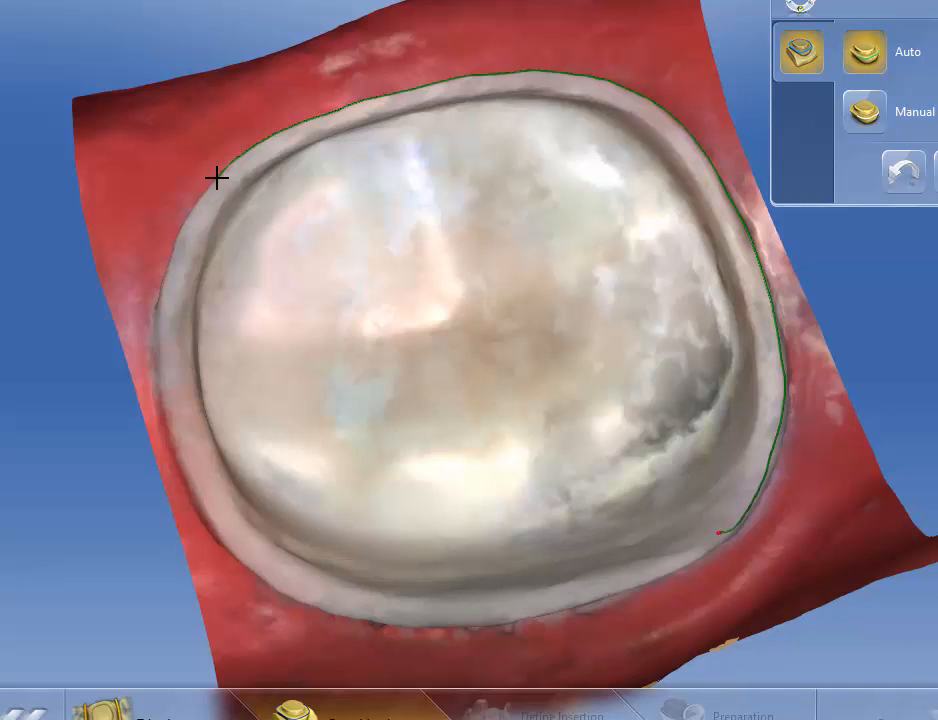
double_click(217, 178)
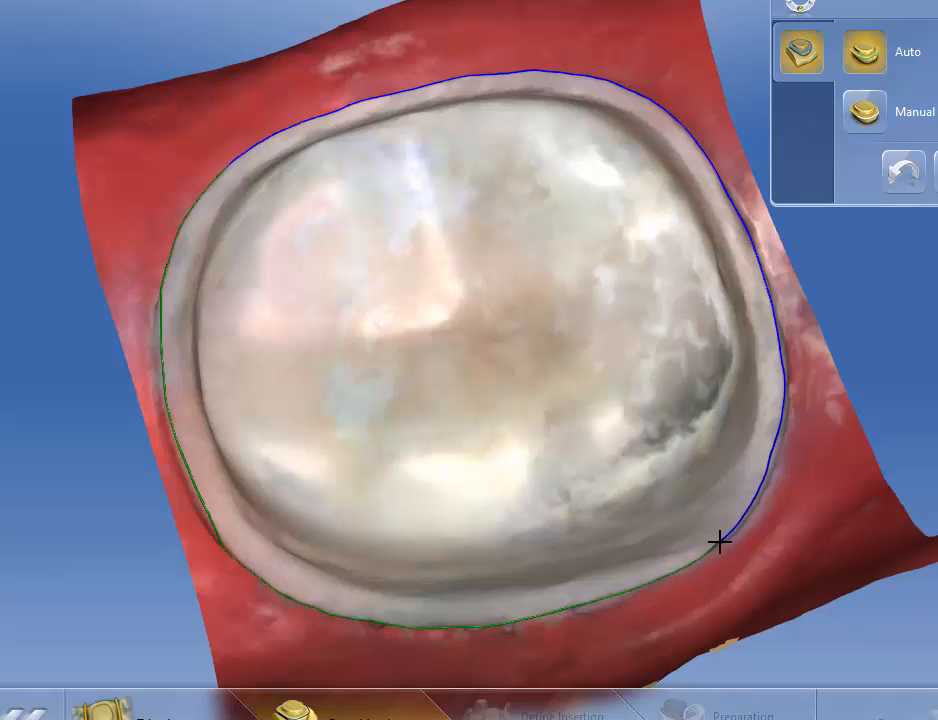
click(719, 541)
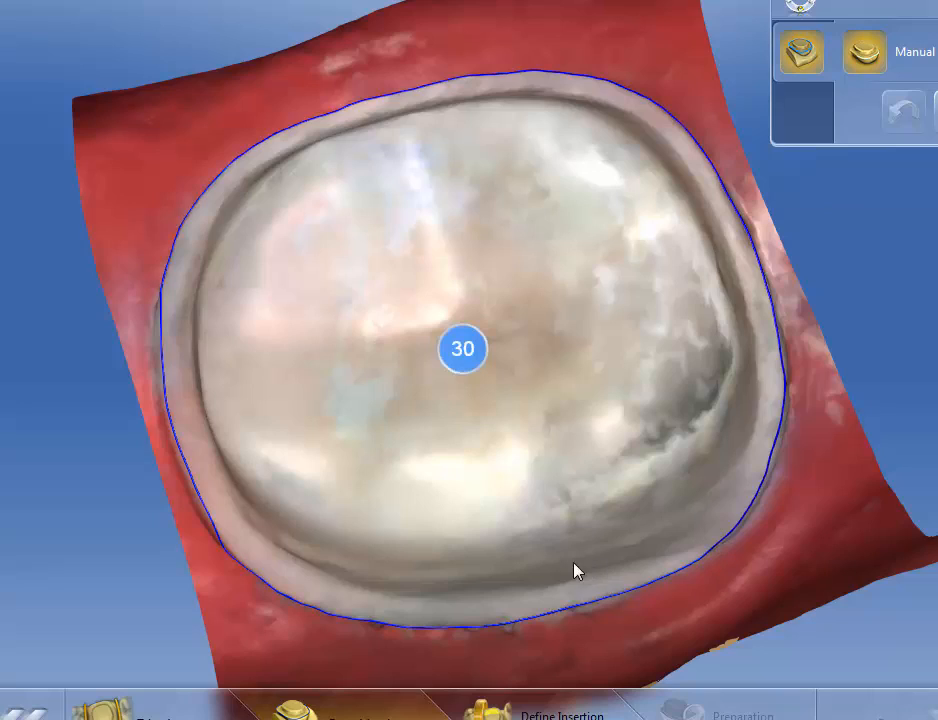
Step: Redraw a short section of the margin along the buccal shoulder where the automatic line strays
right_drag(423, 540, 677, 418)
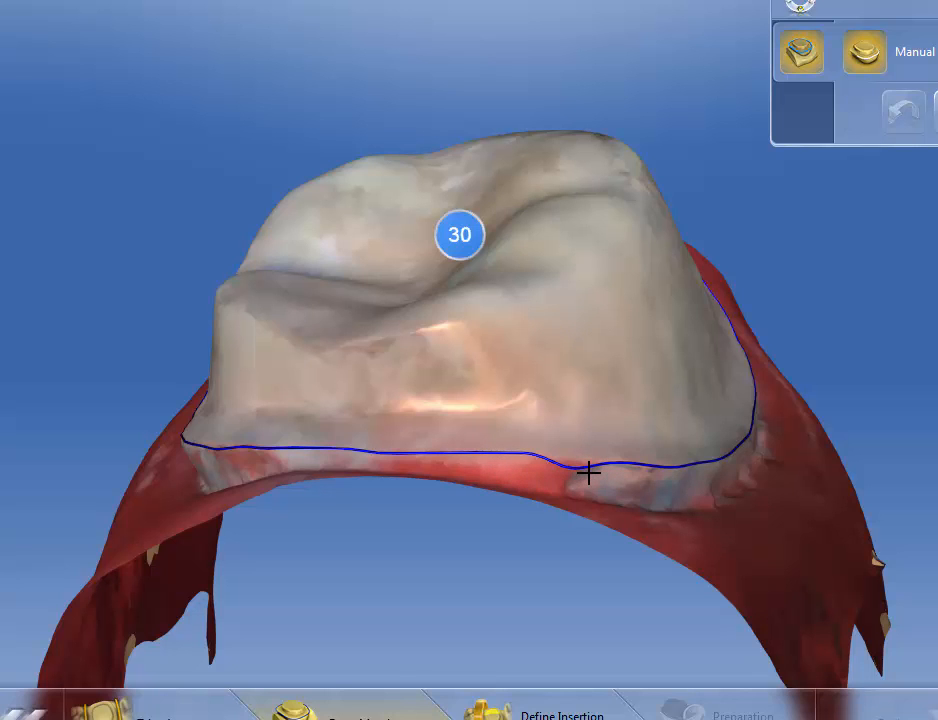
drag(604, 541, 557, 588)
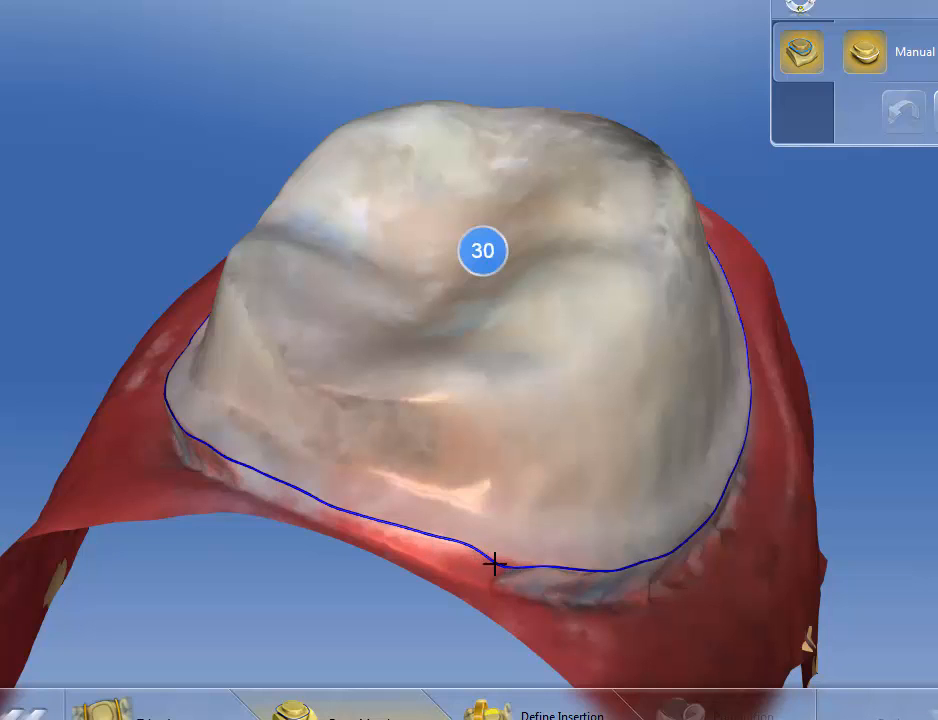
drag(441, 540, 584, 567)
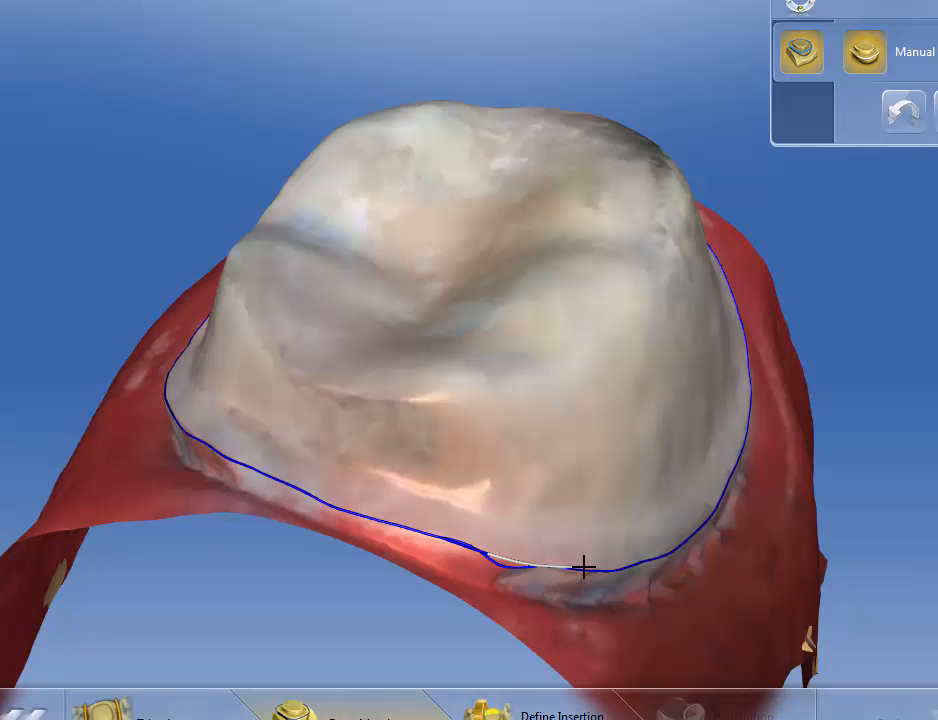
double_click(584, 567)
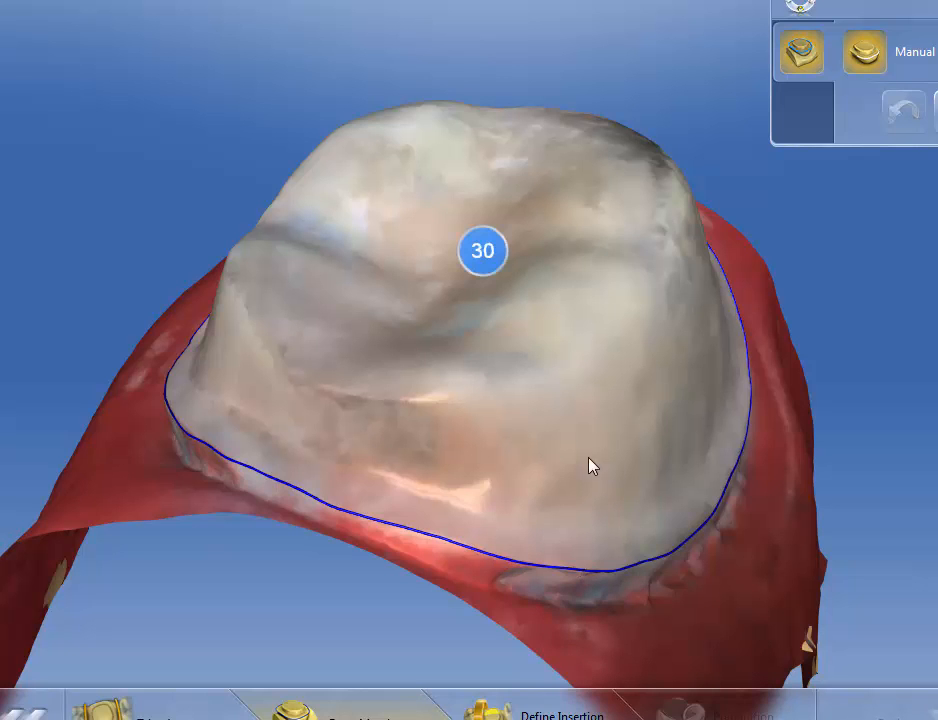
Step: Inspect the finished margin from several angles, toggling the Model Box view on and off
drag(589, 458, 442, 246)
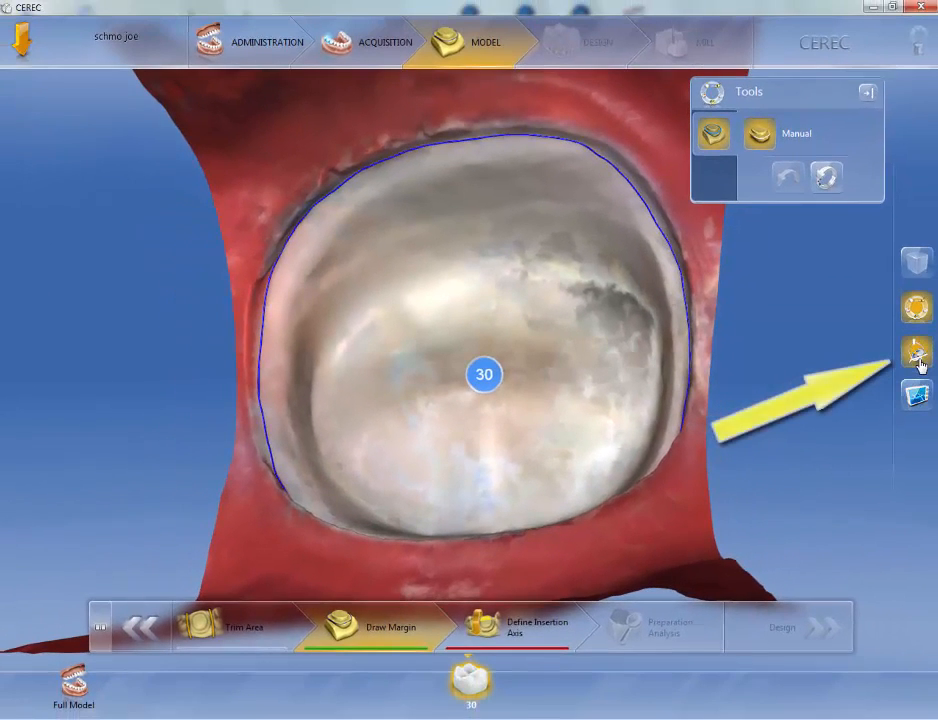
click(917, 353)
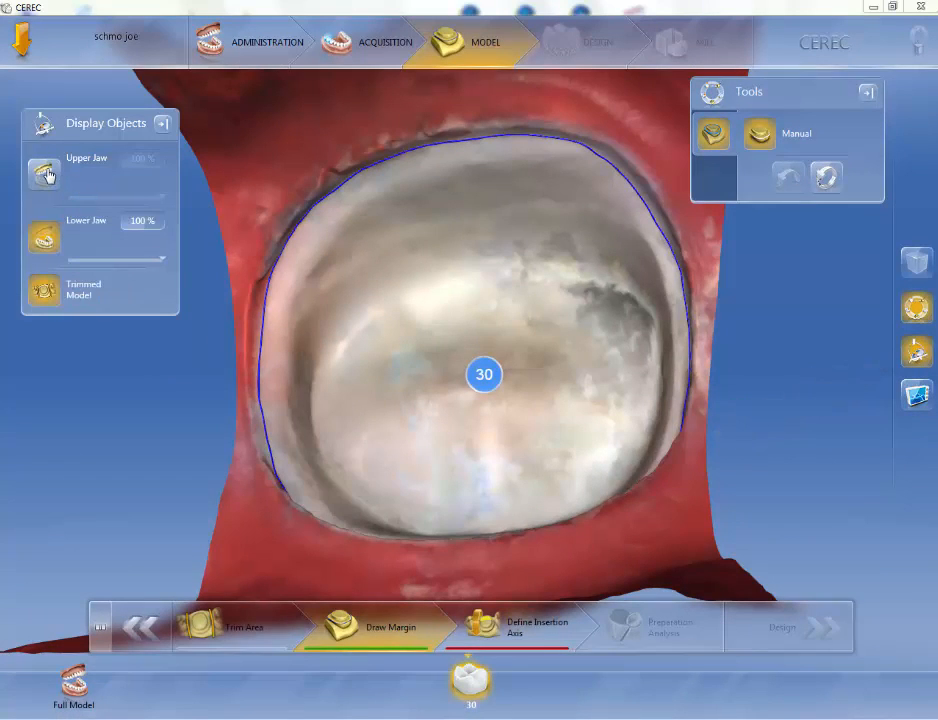
mouse_move(90, 242)
click(918, 396)
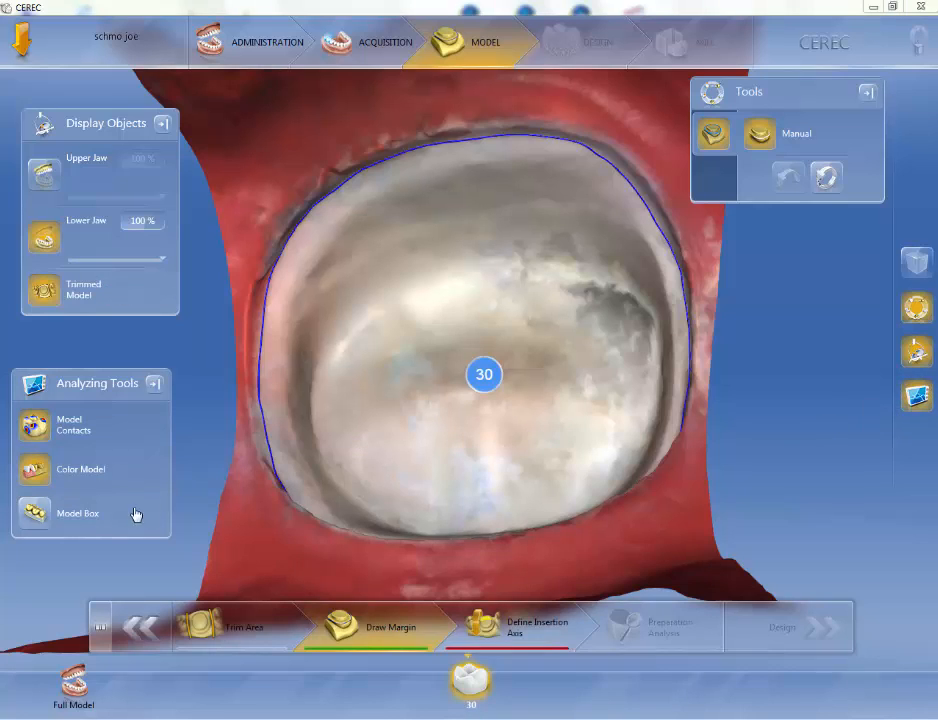
click(36, 514)
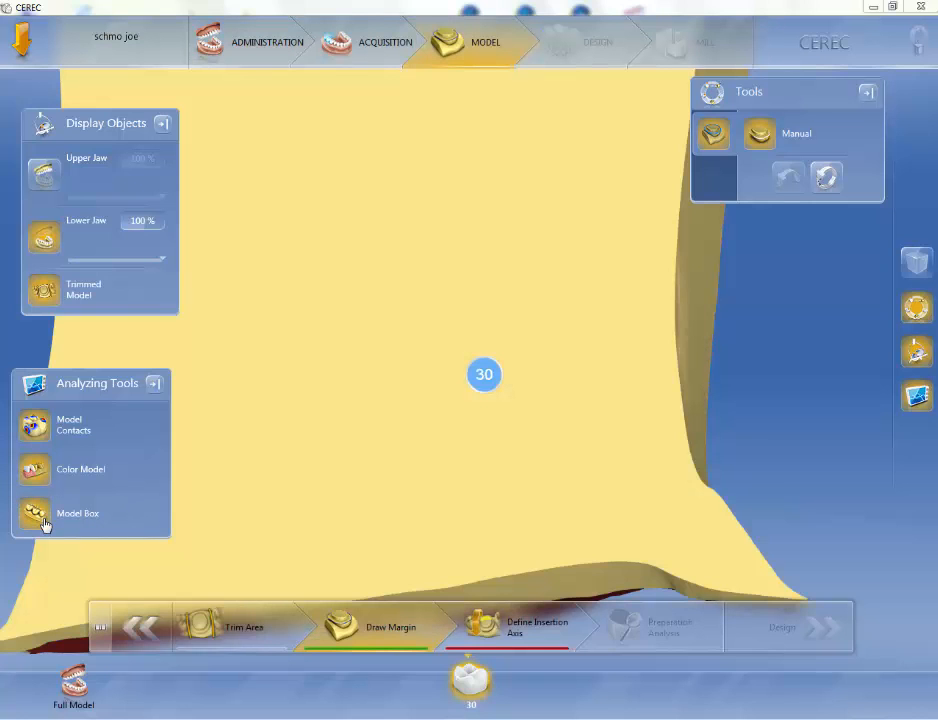
drag(377, 329, 427, 444)
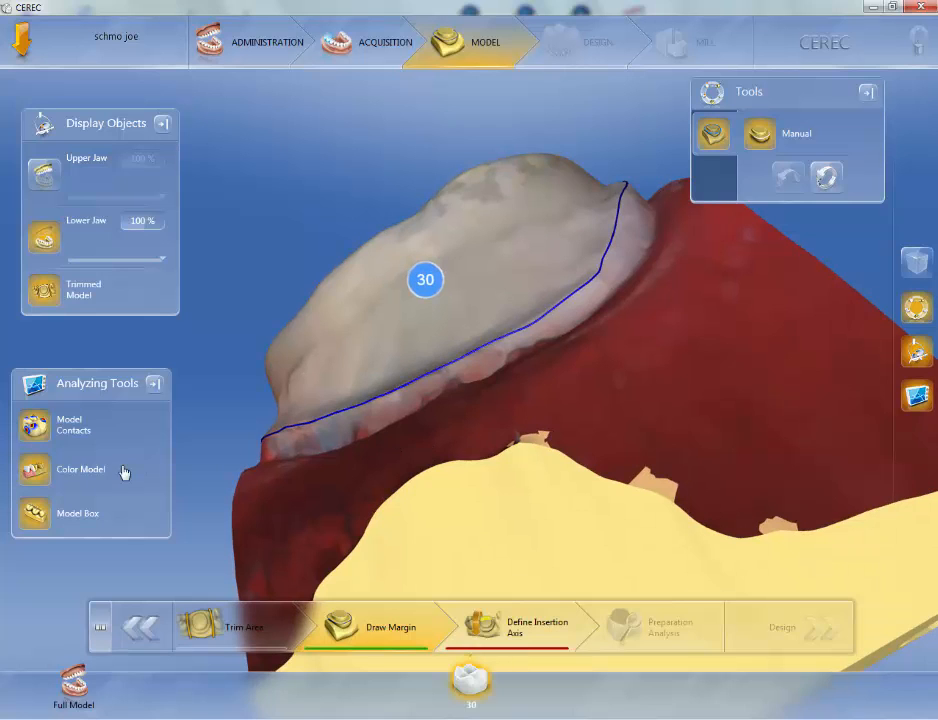
click(36, 514)
drag(463, 477, 470, 546)
drag(493, 366, 505, 372)
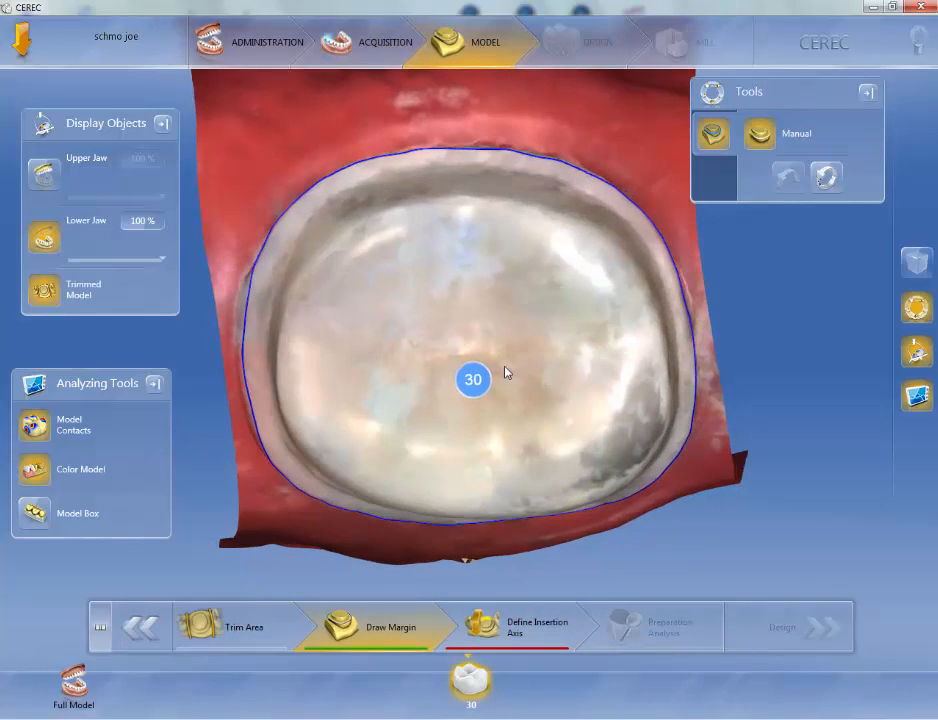
drag(409, 406, 405, 388)
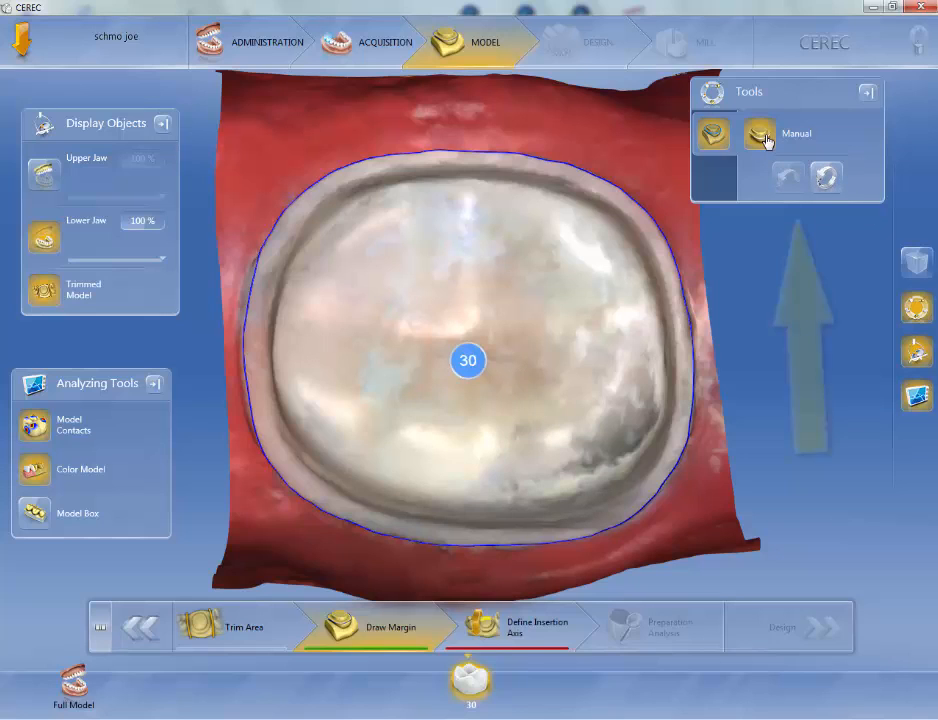
Step: Reset the drawn margin and switch to the Manual margin tool
click(825, 177)
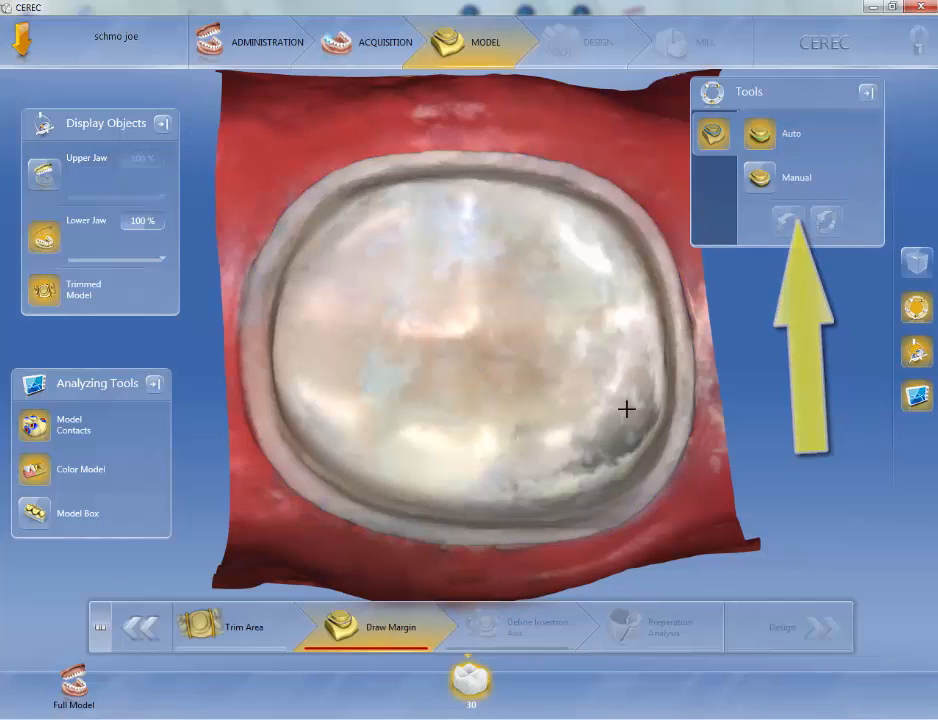
click(762, 180)
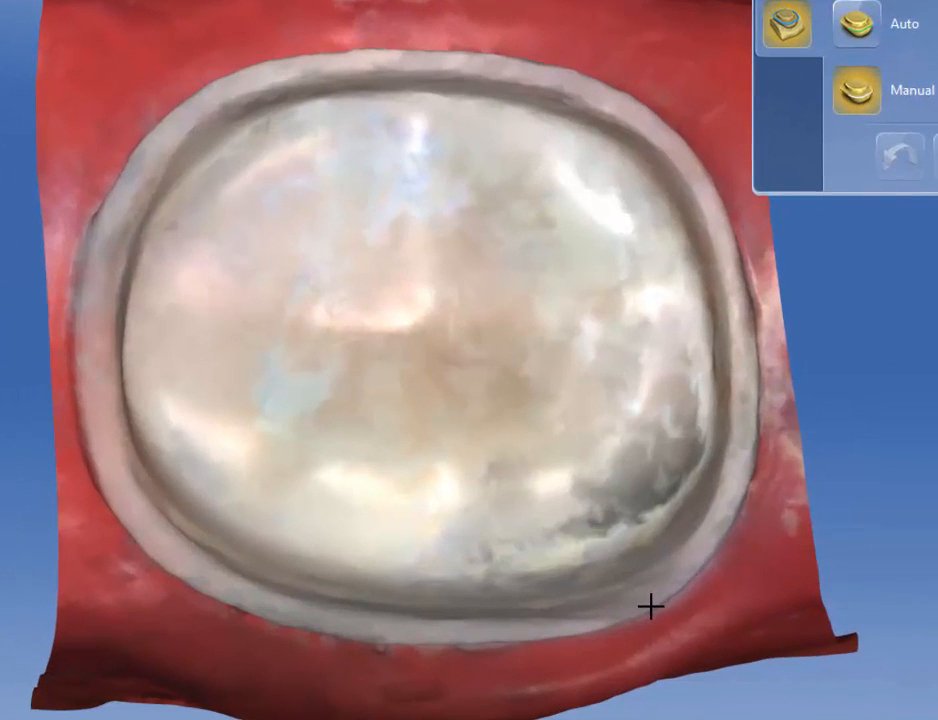
Step: Try placing manual margin points around the tooth's lower right corner, then undo the last three points
click(651, 605)
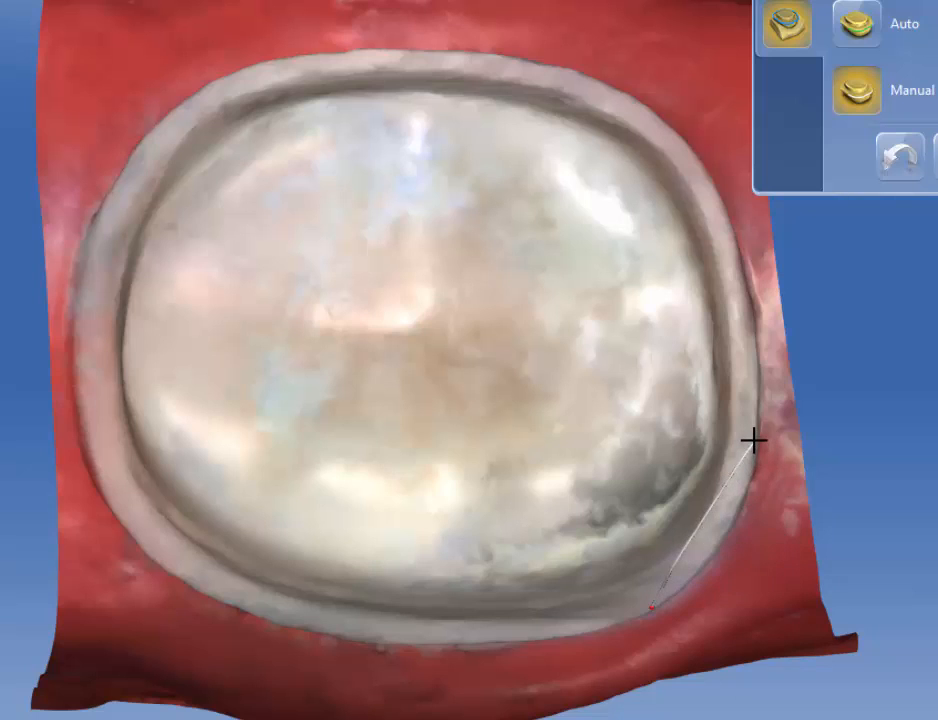
click(714, 634)
click(745, 596)
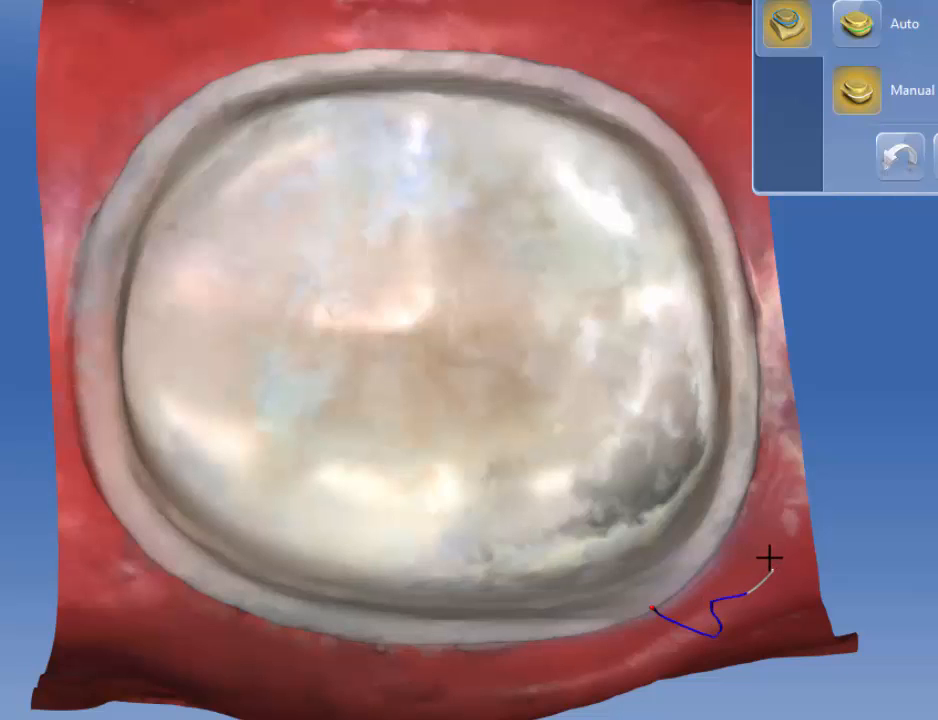
click(738, 518)
click(710, 562)
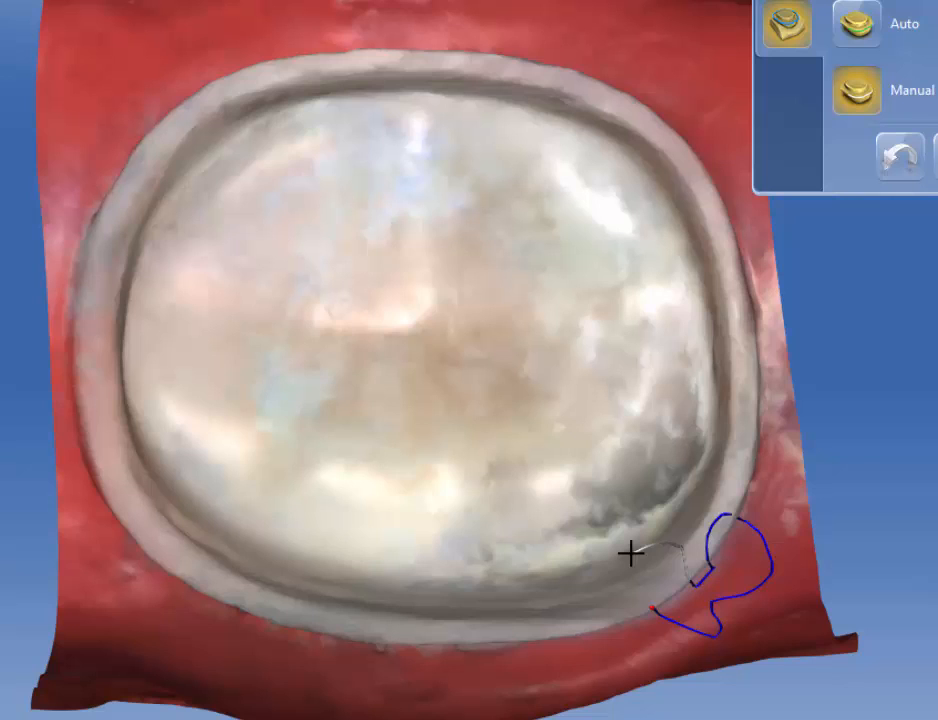
key(ctrl+z)
key(ctrl+z)
key(ctrl+z)
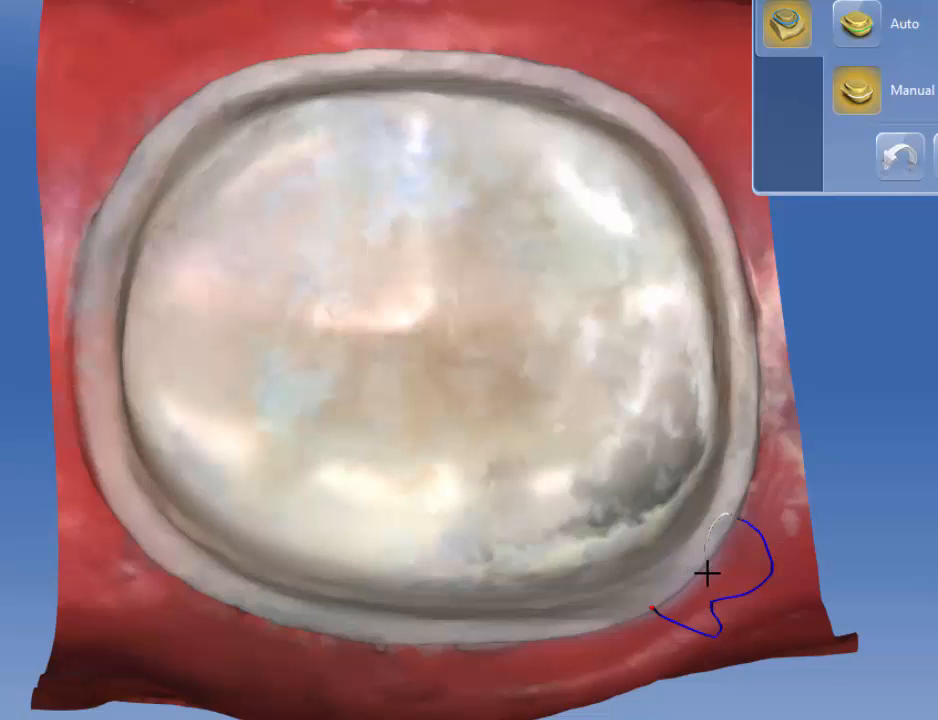
Step: Try placing further manual margin points around the same corner, then undo the drawn segments
click(710, 525)
click(741, 518)
click(758, 531)
click(769, 554)
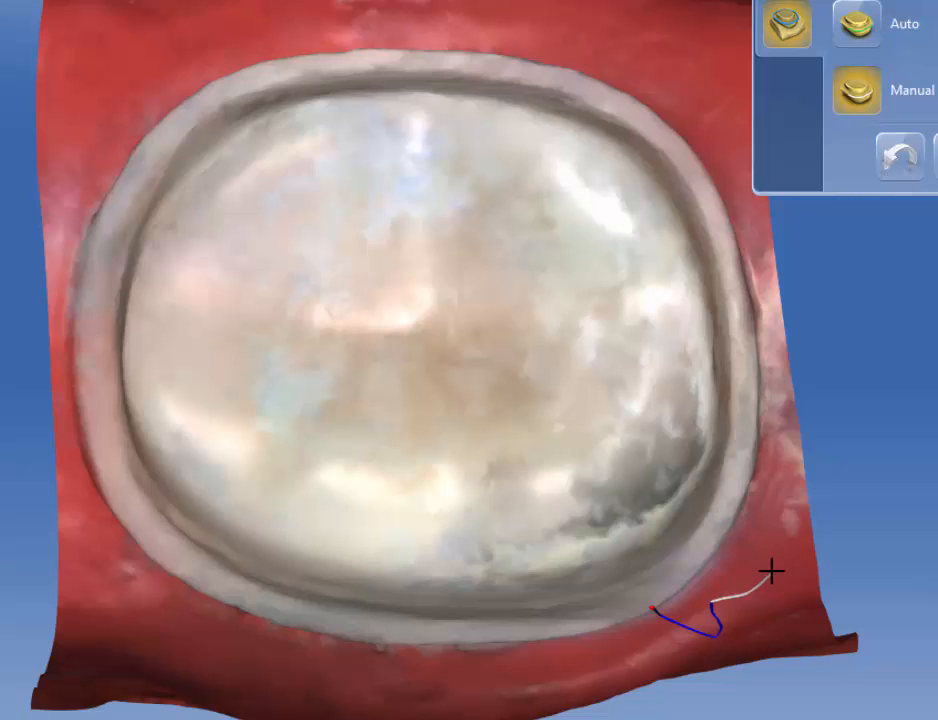
click(773, 571)
click(747, 592)
click(900, 160)
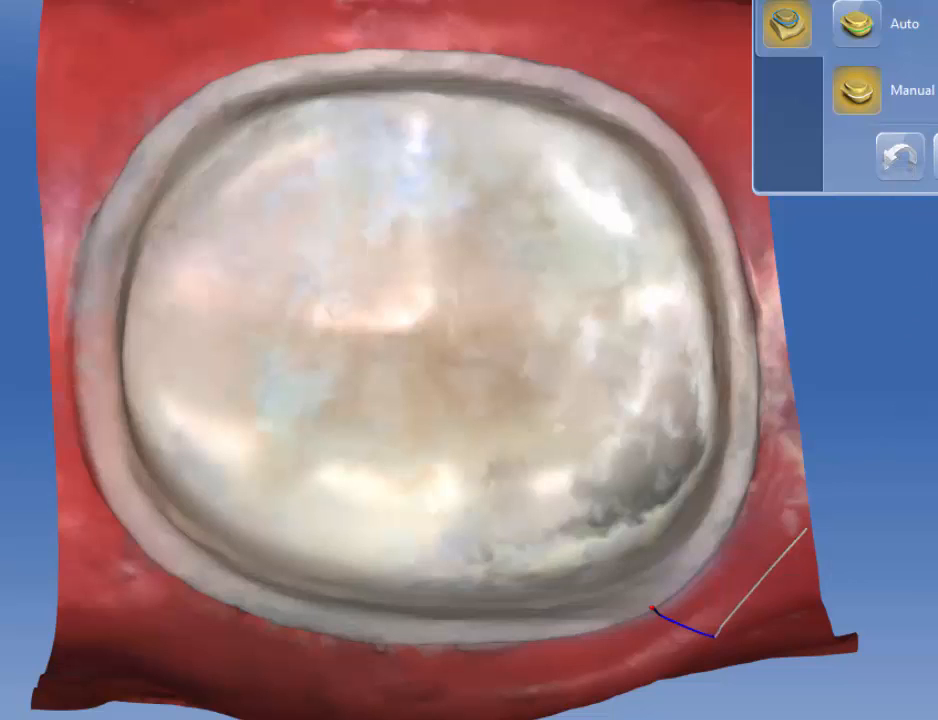
click(900, 158)
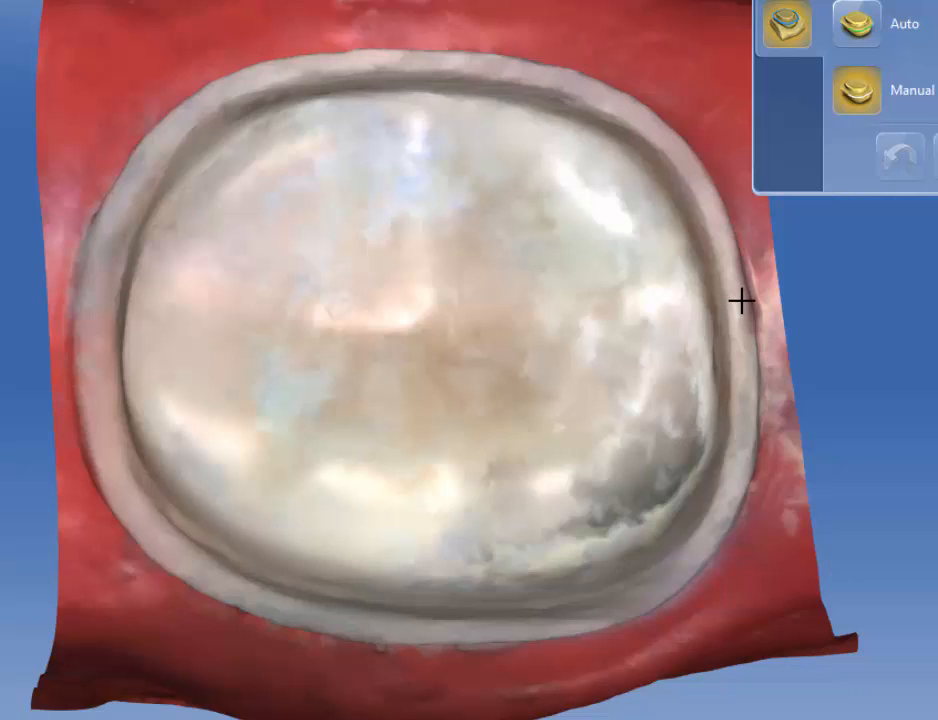
Step: Draw a manual margin all the way around the tooth's shoulder by placing points, closing it back at the starting point
click(624, 619)
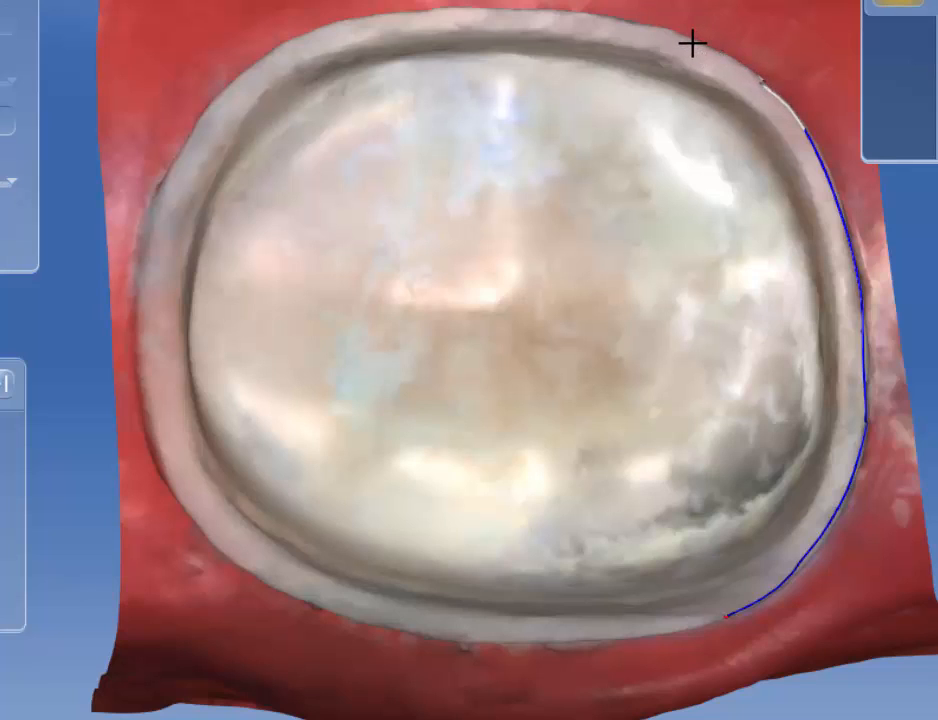
click(692, 43)
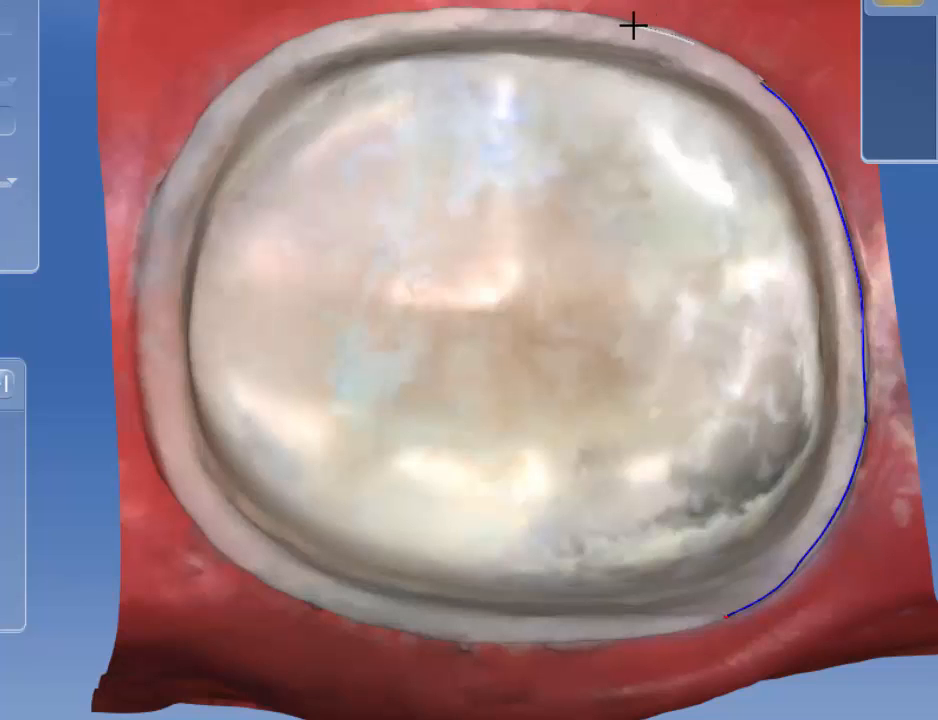
click(633, 26)
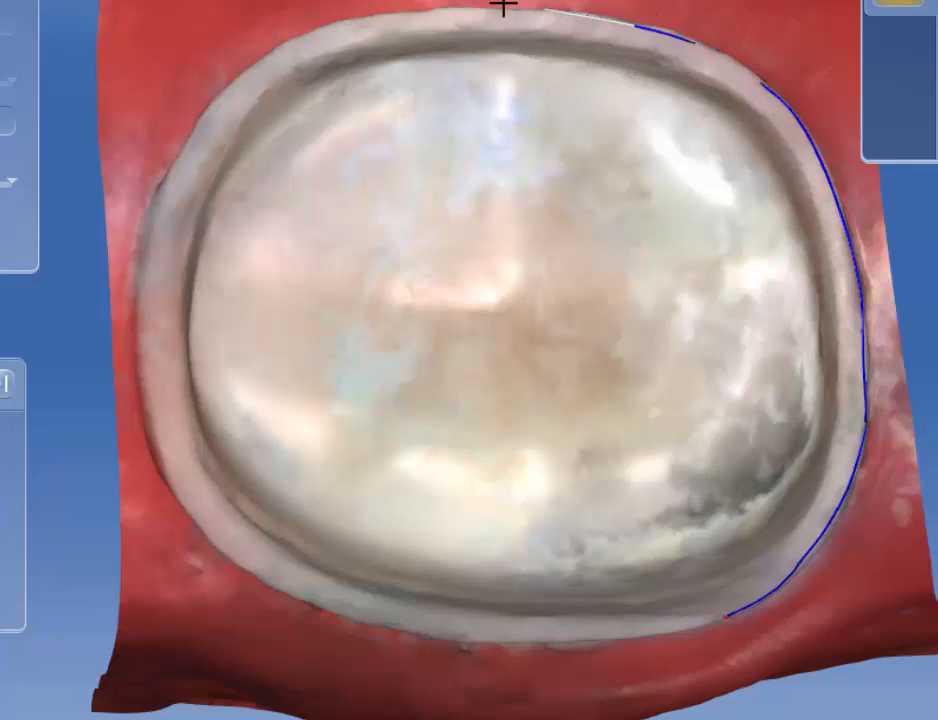
click(458, 10)
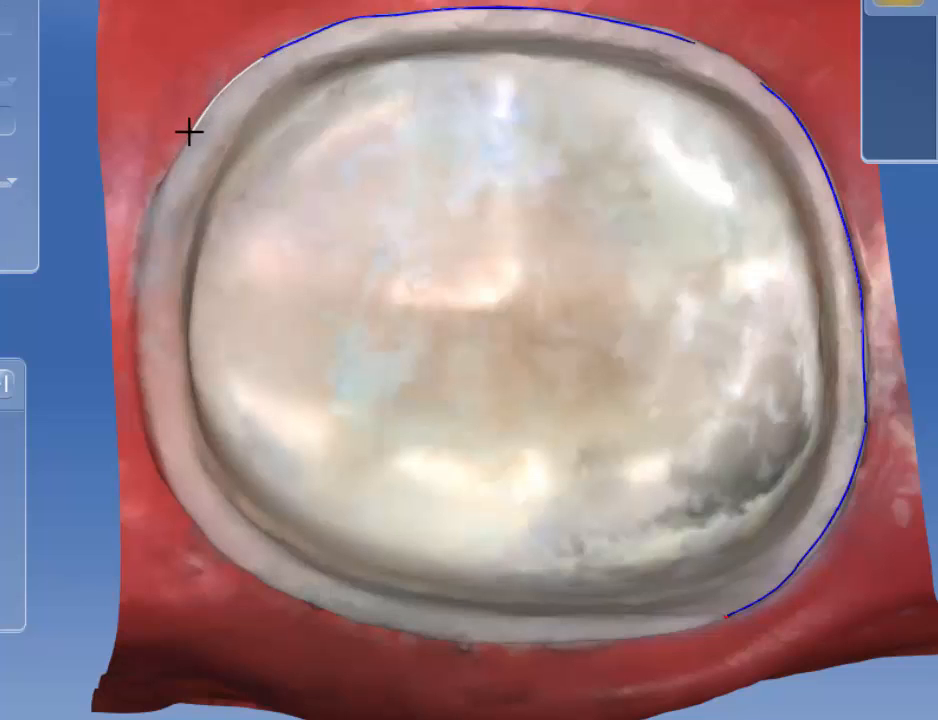
click(164, 187)
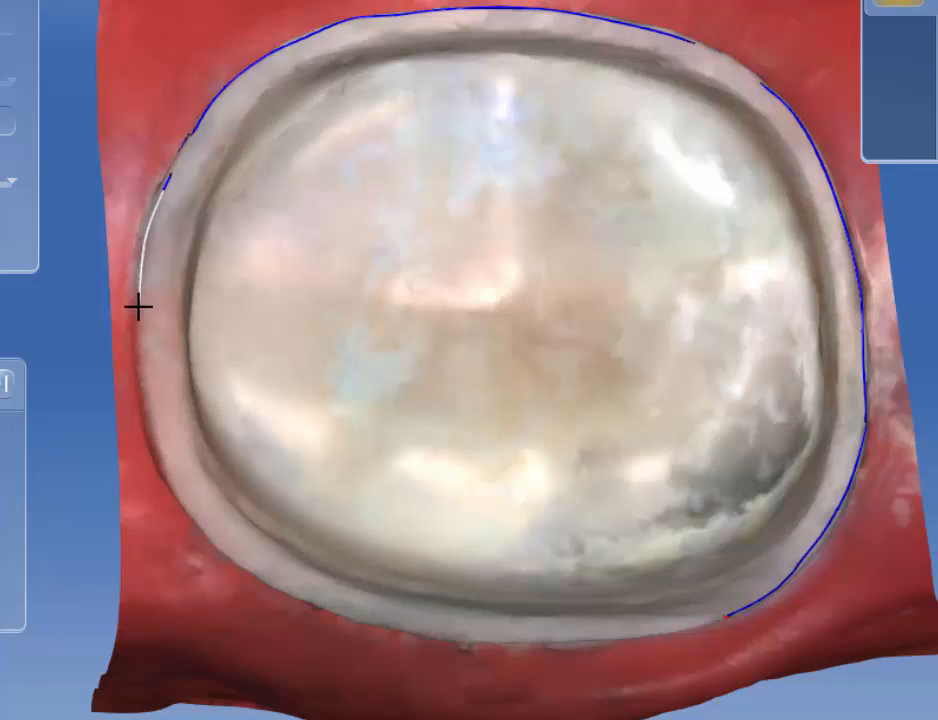
click(140, 358)
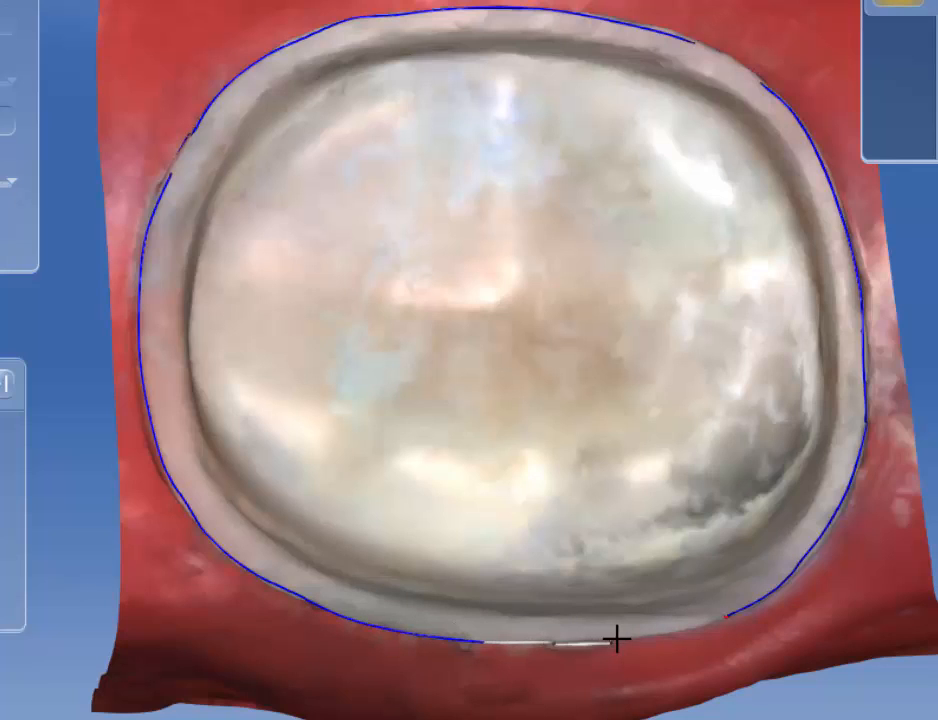
click(722, 614)
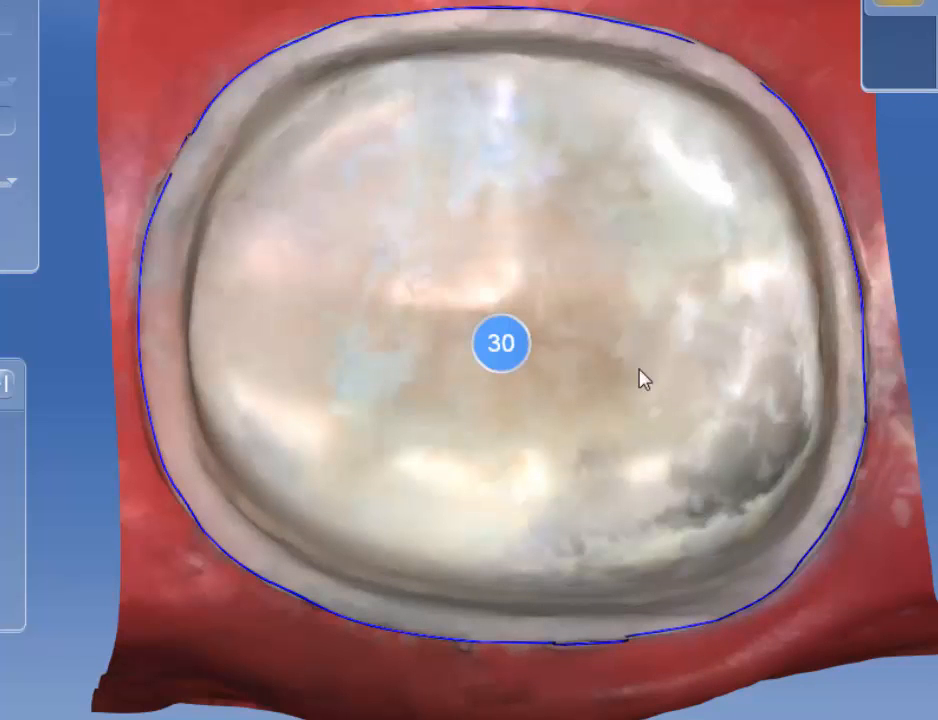
Step: Redraw the margin segment along the side where the line steps off the shoulder
right_drag(601, 415, 580, 247)
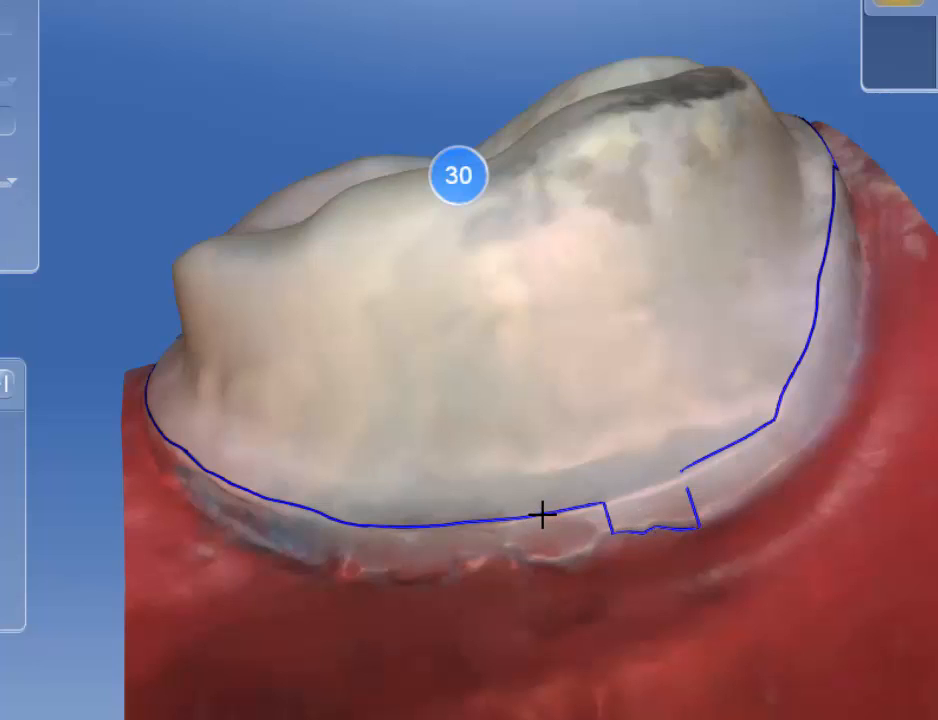
double_click(542, 514)
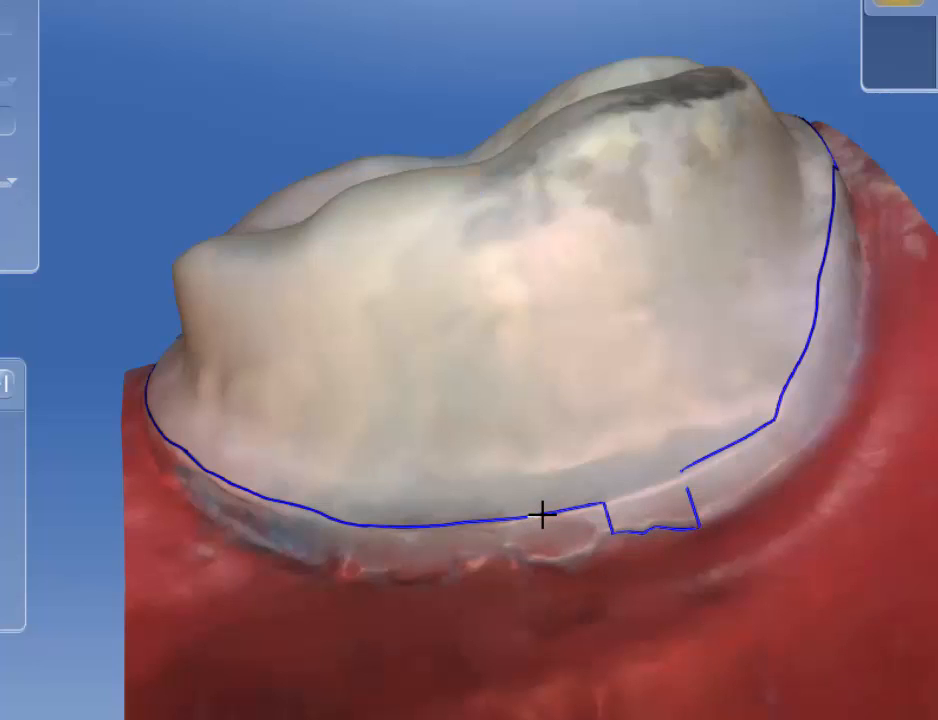
click(591, 506)
click(662, 487)
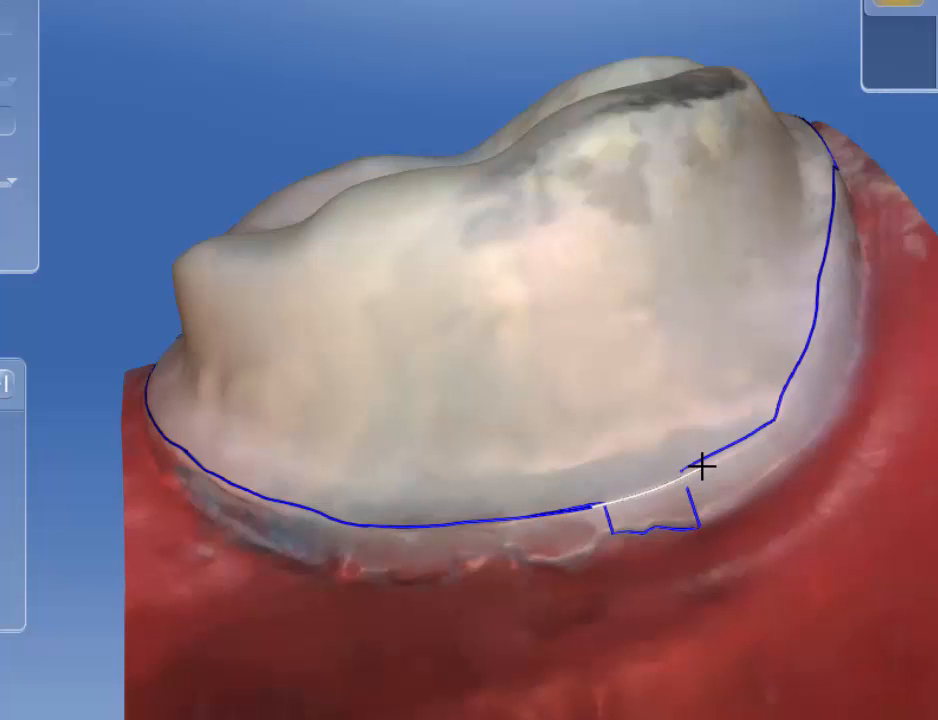
click(701, 468)
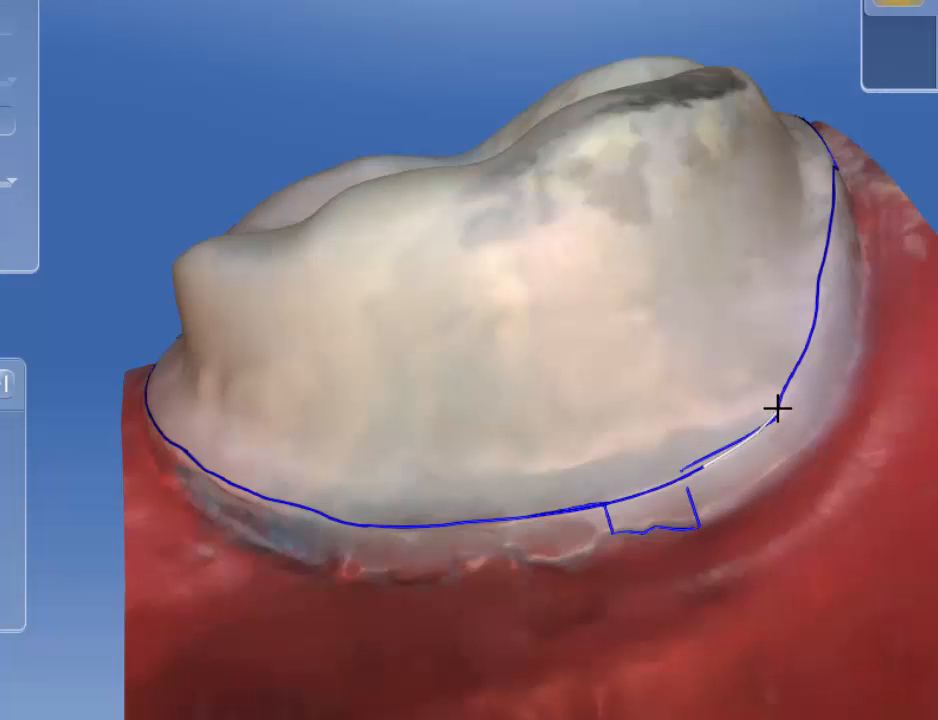
click(777, 409)
Step: Correct the jagged notch in the margin line on the opposite side of the tooth
drag(760, 598, 610, 617)
drag(722, 489, 630, 570)
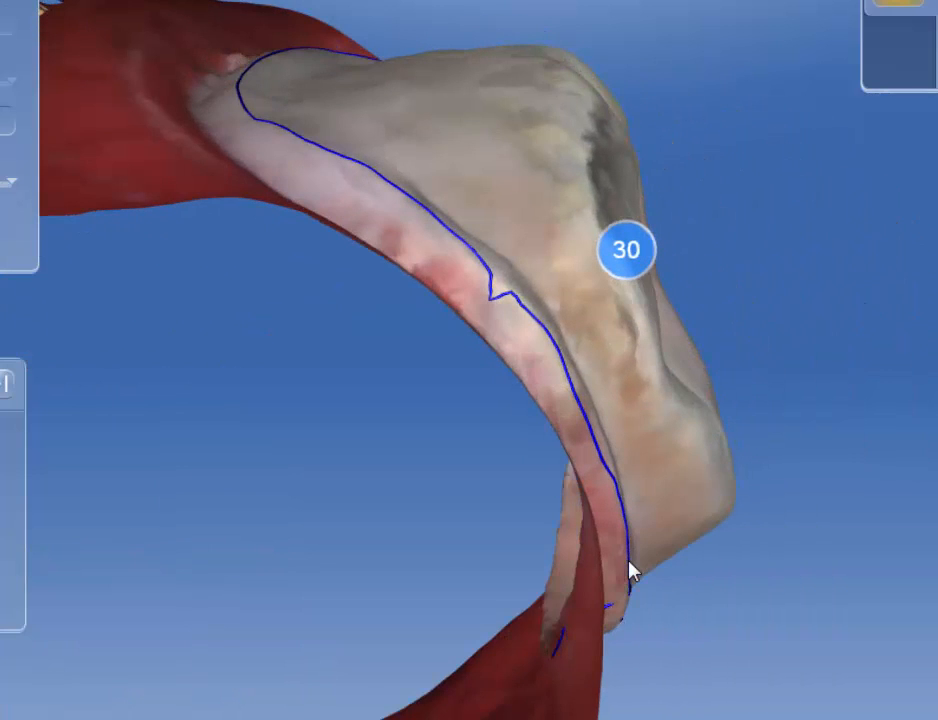
double_click(525, 307)
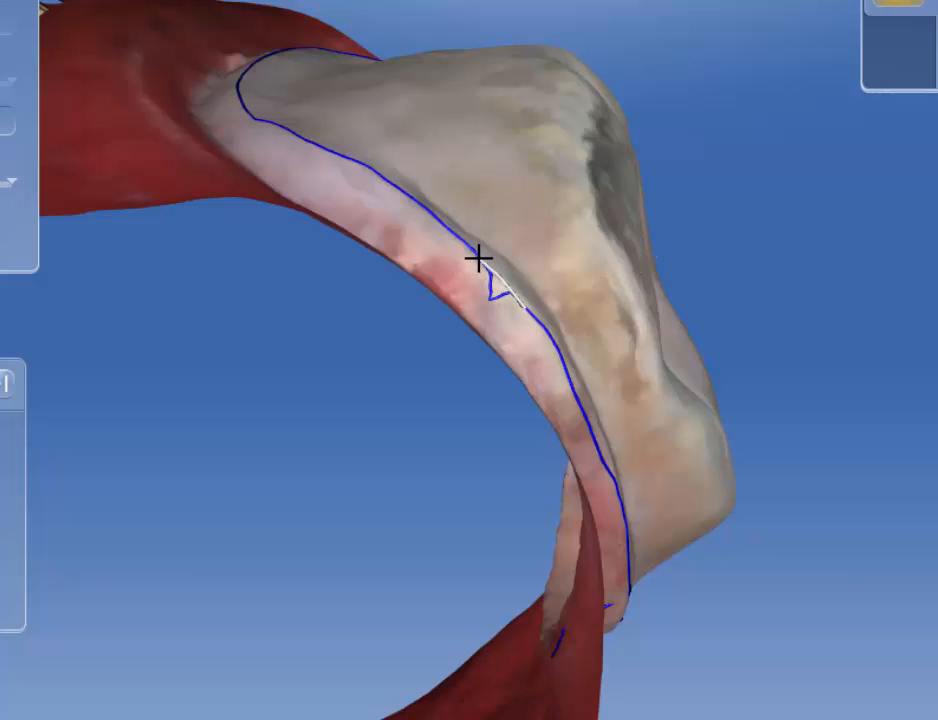
click(478, 259)
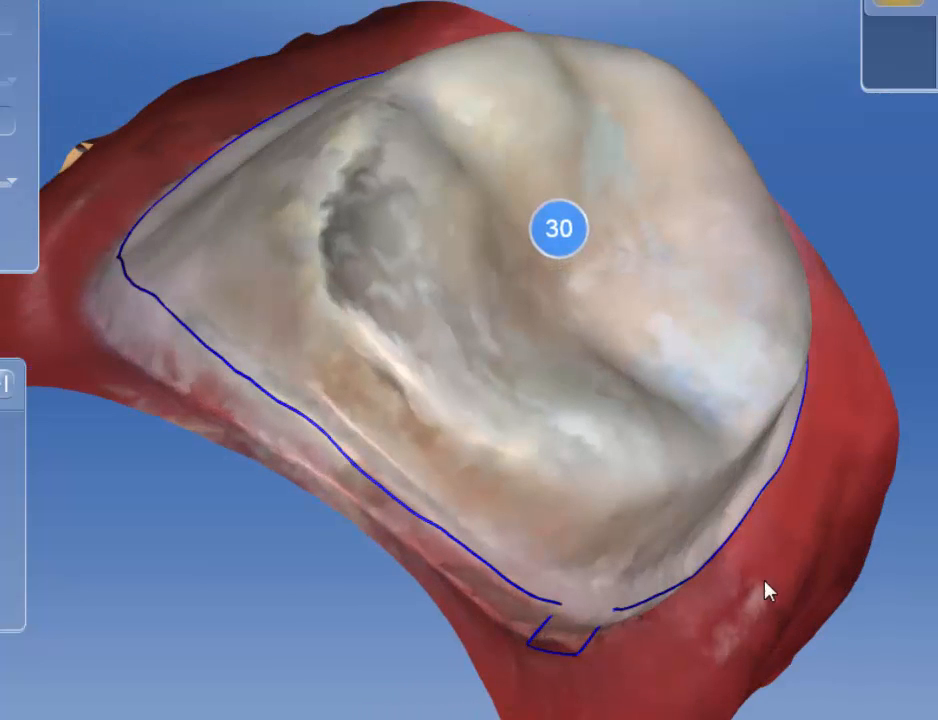
Step: Redraw the margin across the stepped gap near the tooth's corner so the line runs continuously along the shoulder
drag(764, 580, 708, 528)
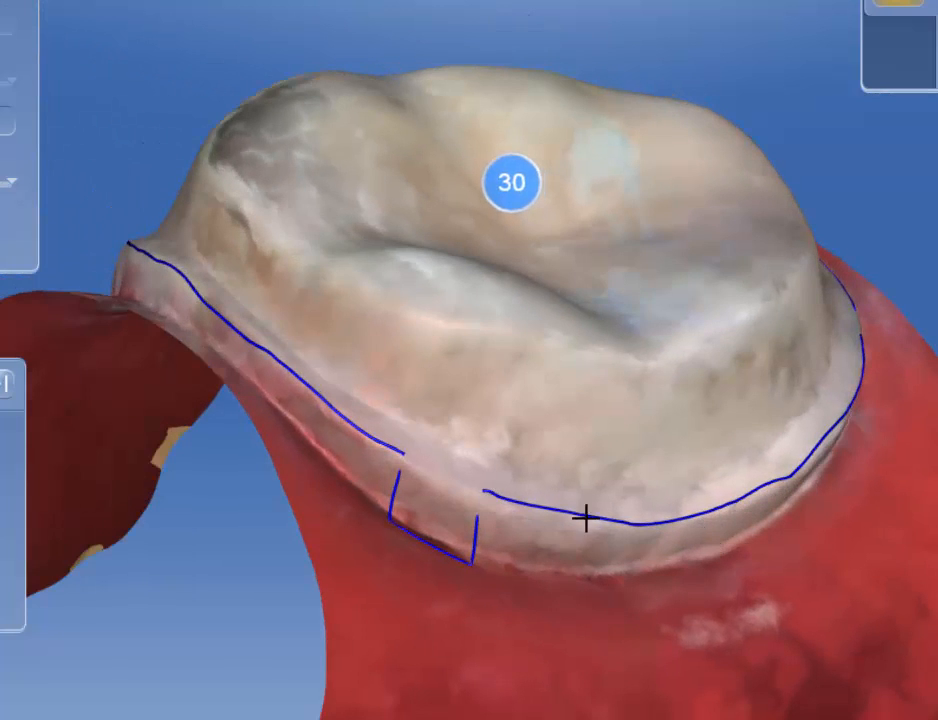
click(345, 421)
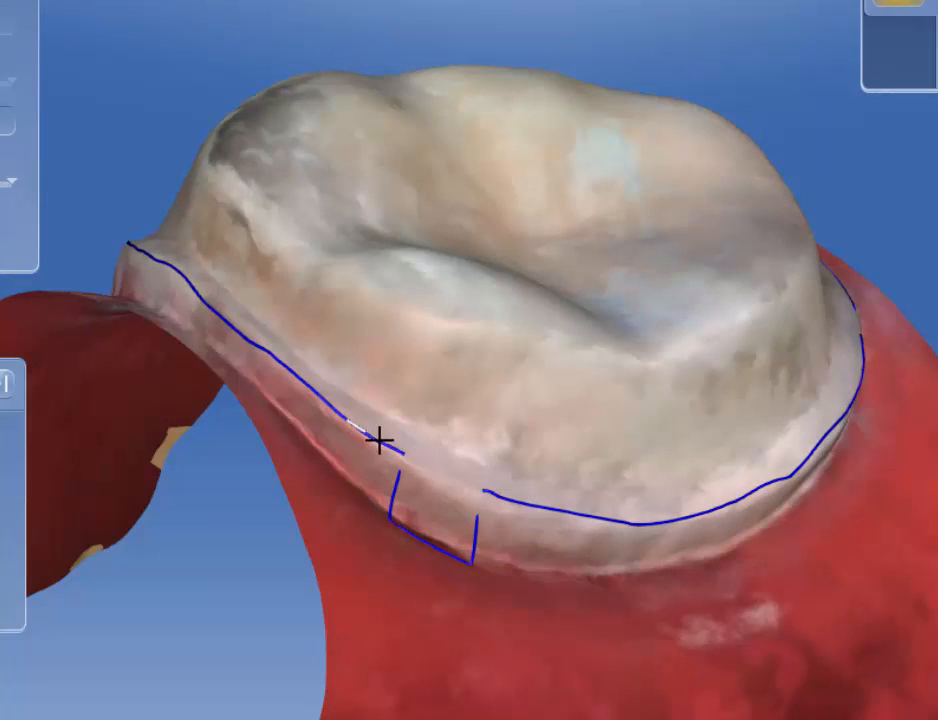
click(404, 459)
click(536, 505)
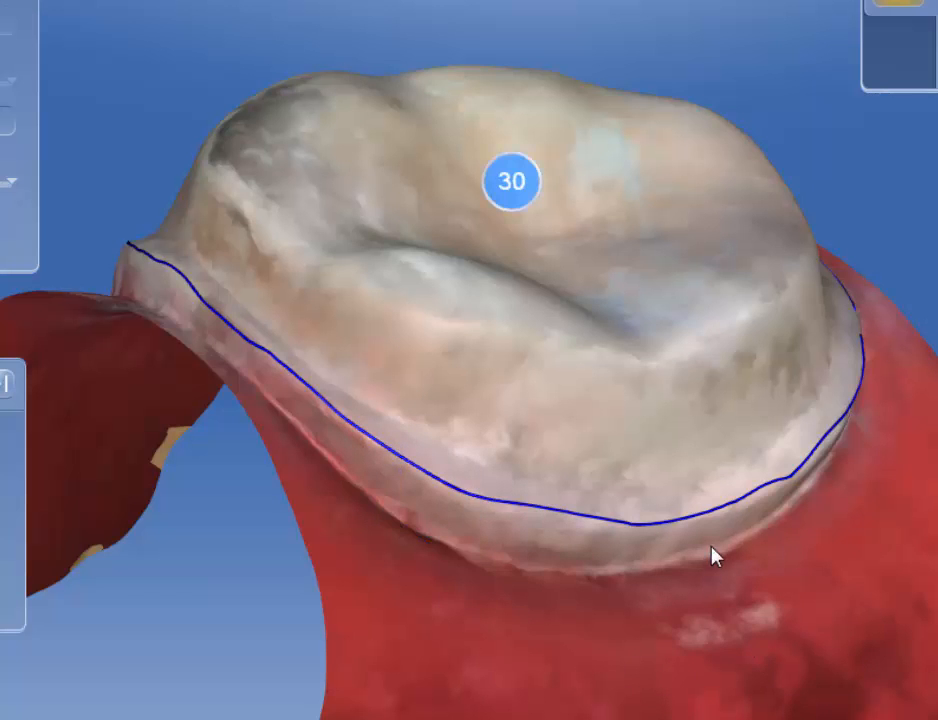
Step: Smooth the margin where it dips onto the gingiva along the proximal side of the tooth
drag(711, 546, 905, 498)
drag(922, 357, 900, 356)
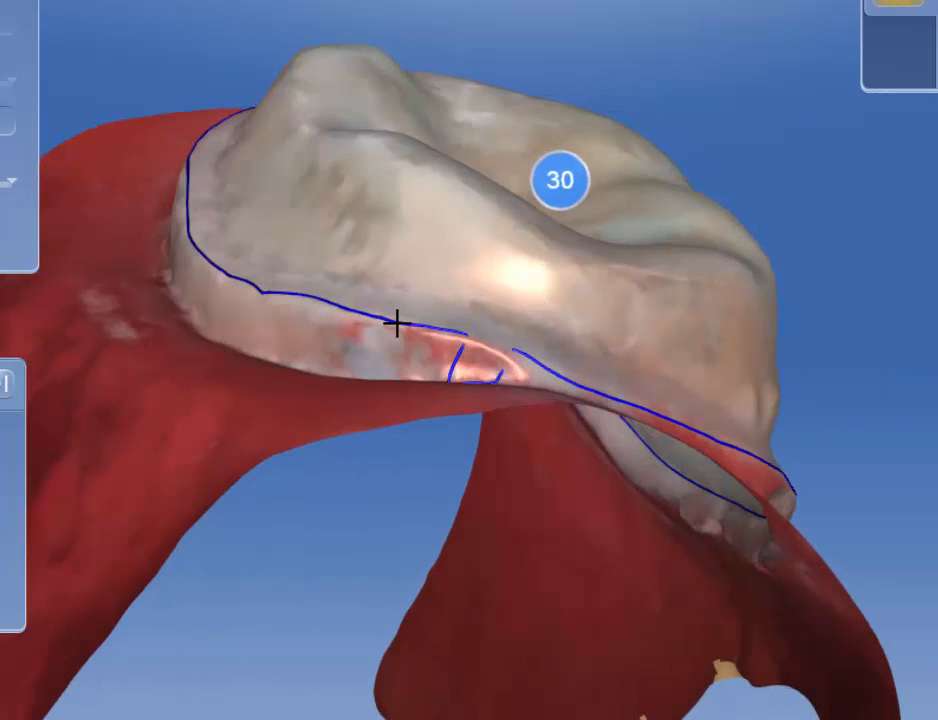
mouse_move(397, 323)
mouse_down()
mouse_move(452, 331)
mouse_move(570, 380)
mouse_up()
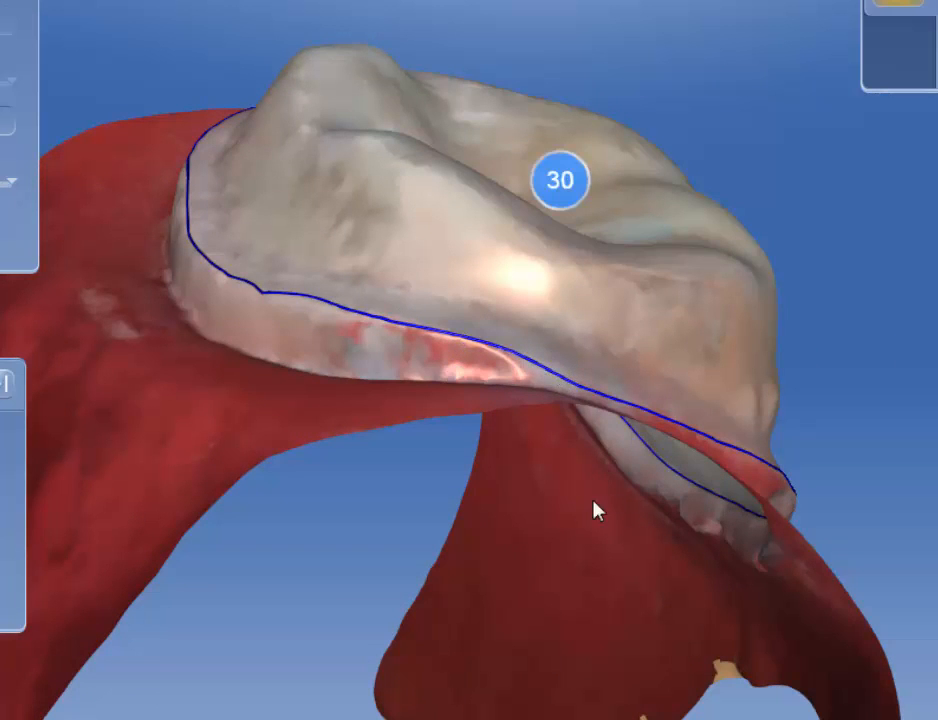
Step: Refine the margin line along the tooth's upper-left corner and left side in the occlusal view
drag(593, 501, 578, 253)
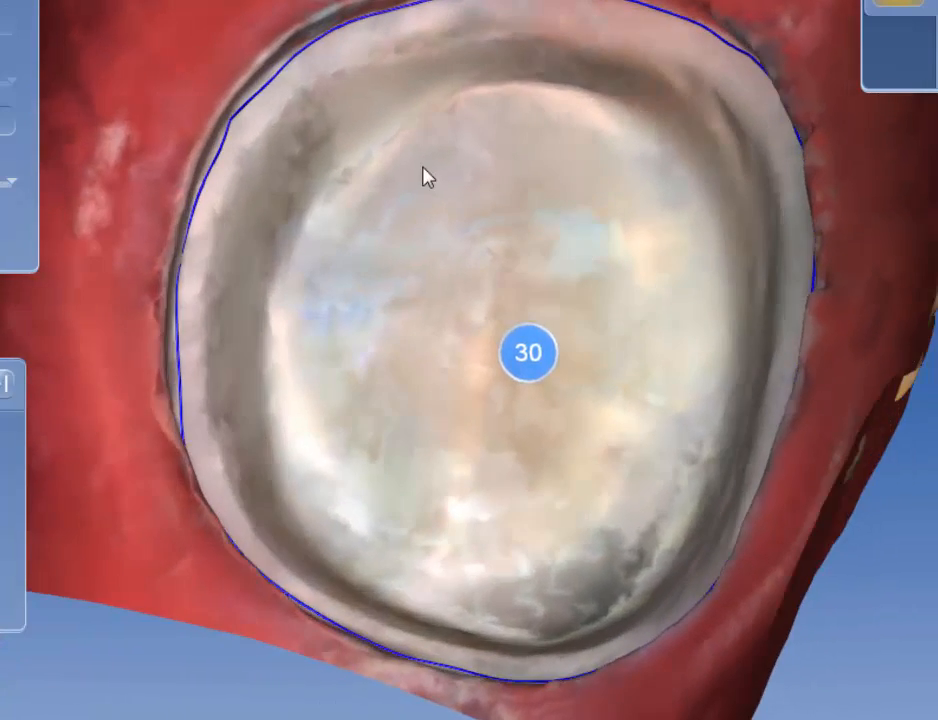
drag(333, 132, 334, 139)
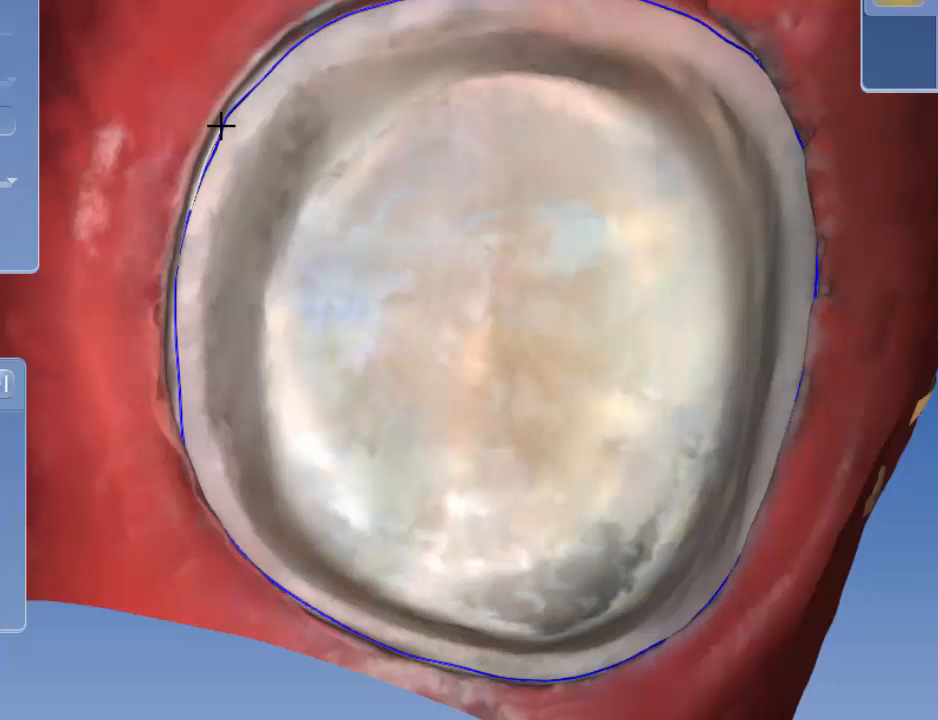
click(220, 125)
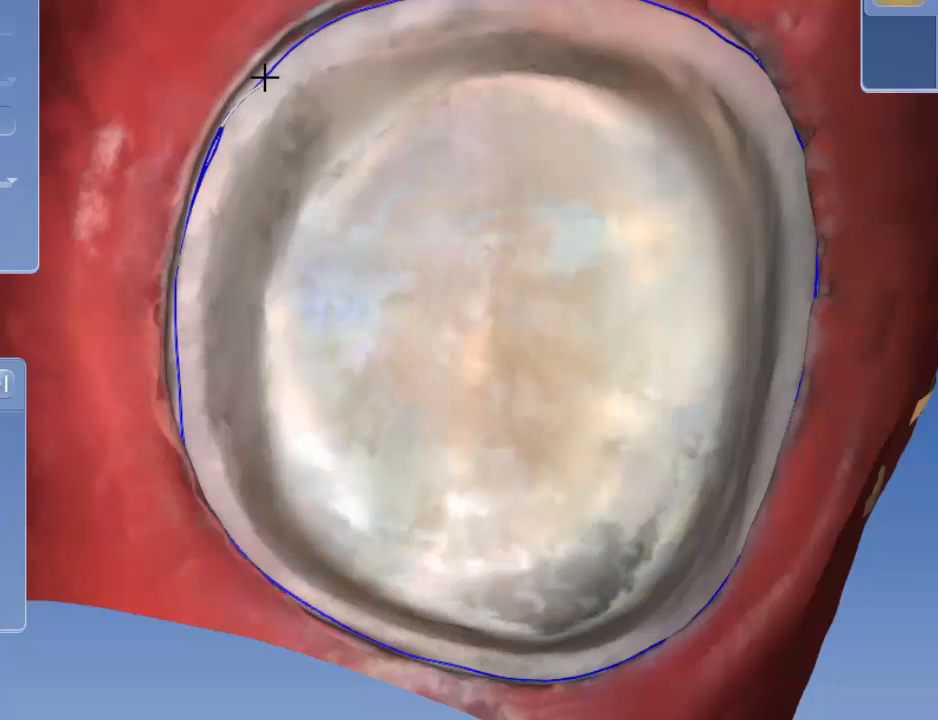
click(305, 37)
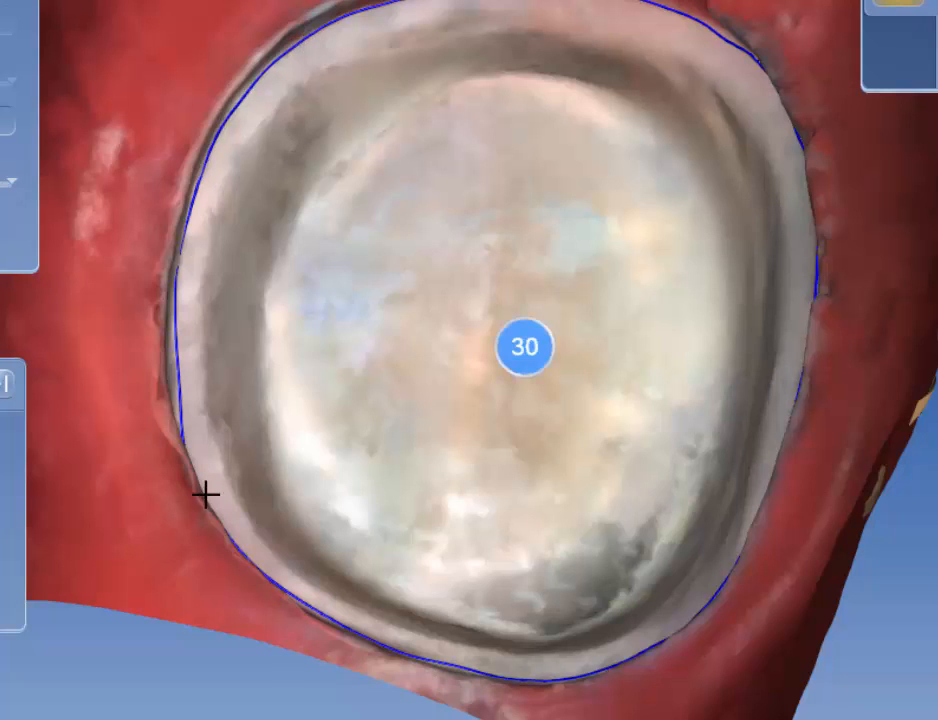
double_click(182, 427)
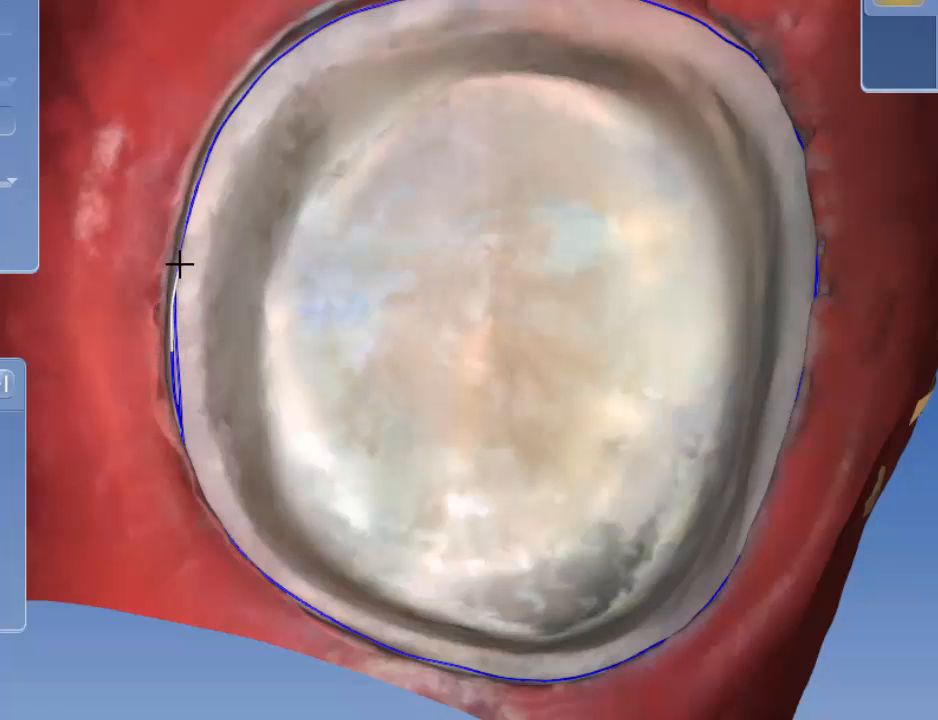
click(178, 263)
Step: Redraw the margin segment on the left side of the preparation so it follows the shoulder
right_drag(492, 590, 465, 354)
right_drag(510, 326, 540, 293)
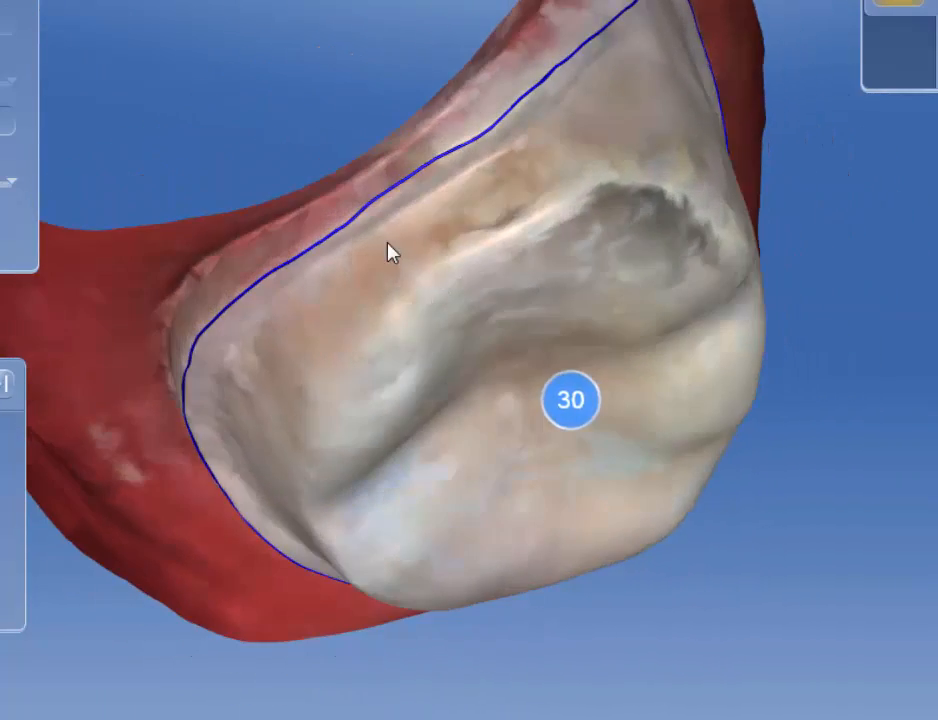
right_drag(343, 121, 496, 343)
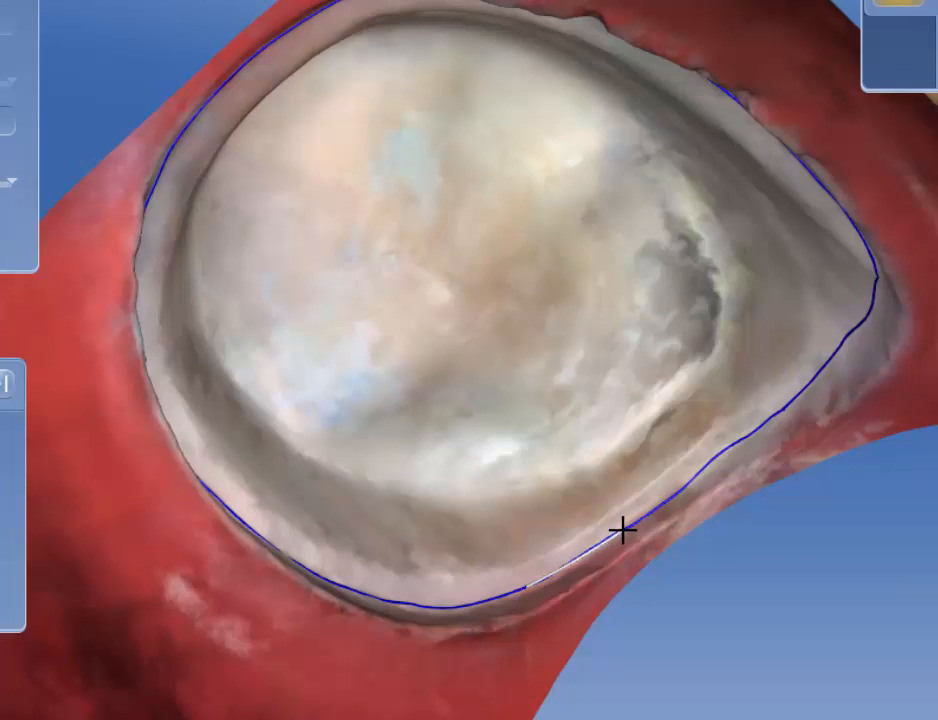
drag(875, 305, 150, 140)
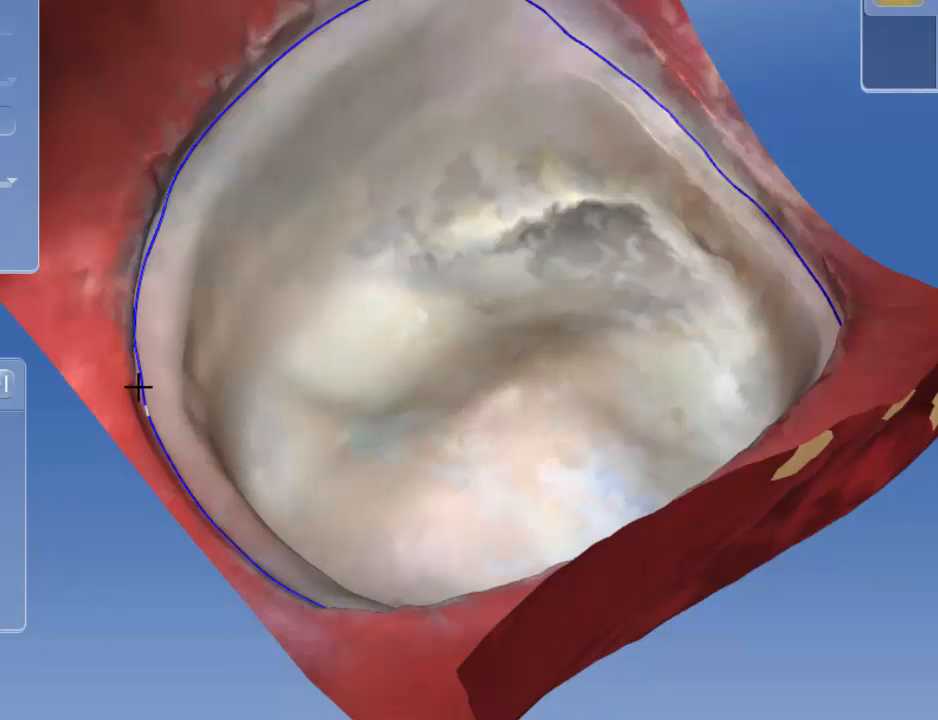
mouse_move(136, 374)
mouse_down()
mouse_move(138, 264)
mouse_move(179, 168)
mouse_up()
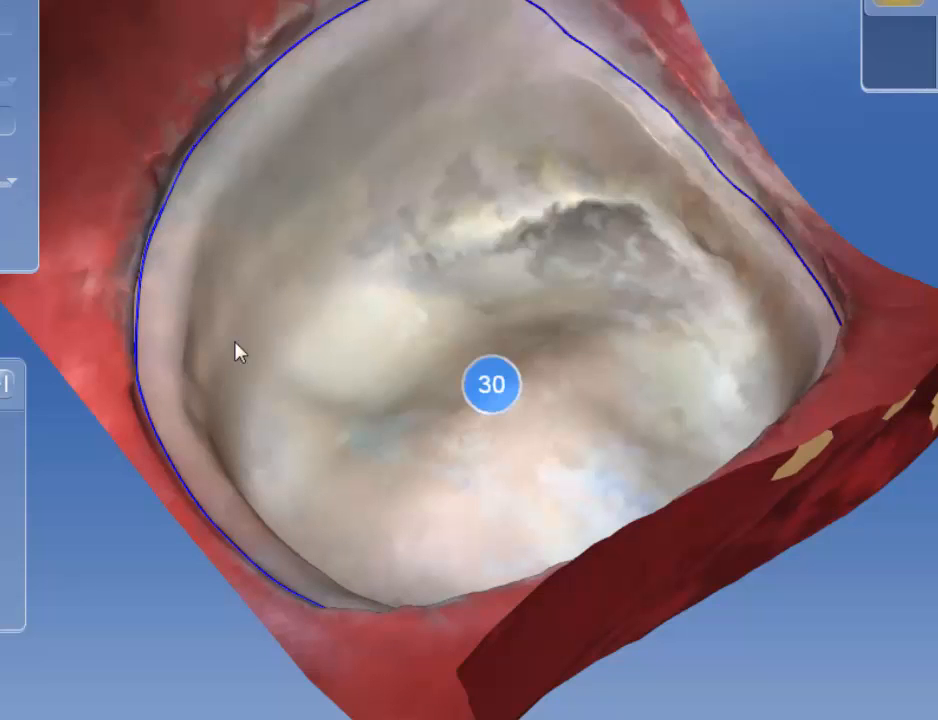
drag(137, 354, 143, 265)
double_click(144, 265)
Step: Adjust the margin segment on the right side of the preparation to follow the shoulder edge
mouse_move(288, 270)
mouse_down()
mouse_move(404, 322)
mouse_move(596, 332)
mouse_move(618, 308)
mouse_move(618, 320)
mouse_up()
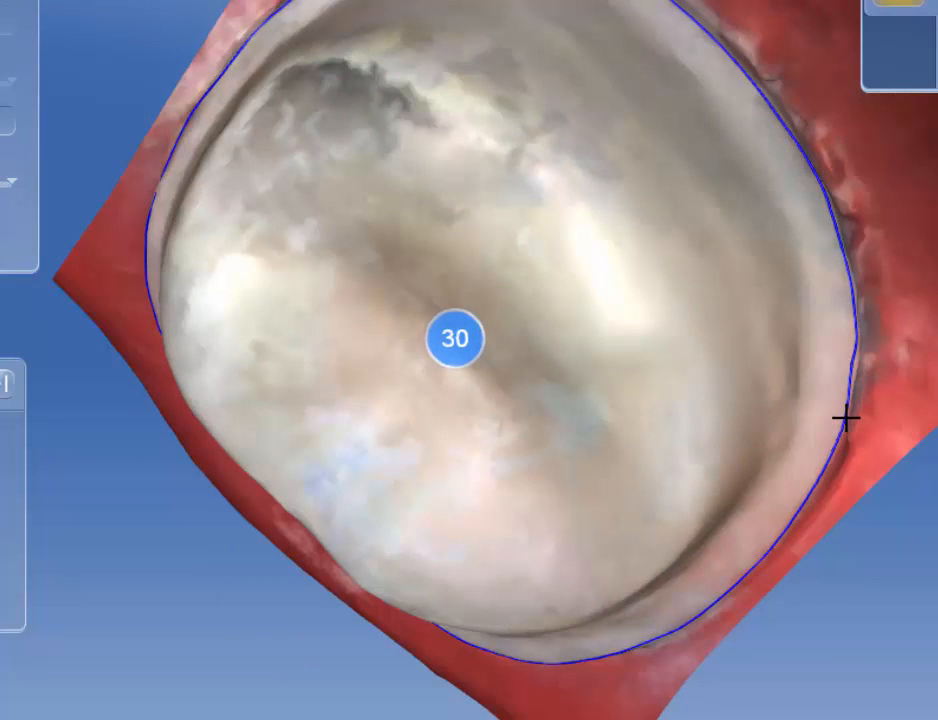
drag(845, 418, 849, 368)
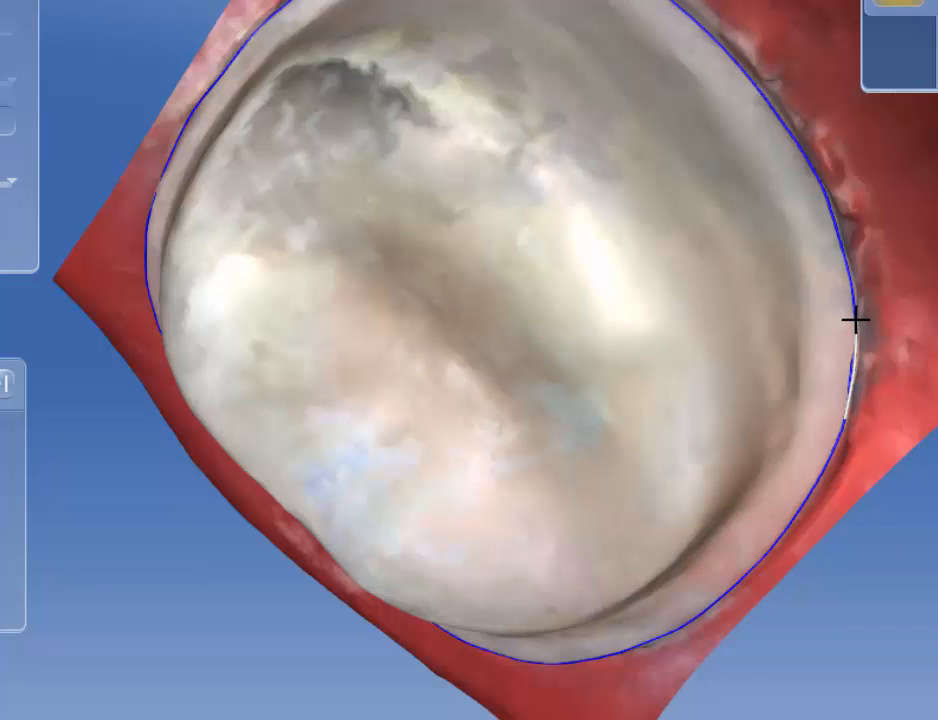
double_click(856, 320)
Step: Inspect the completed manual margin from several angles around the tooth
drag(856, 322, 800, 430)
drag(932, 486, 611, 590)
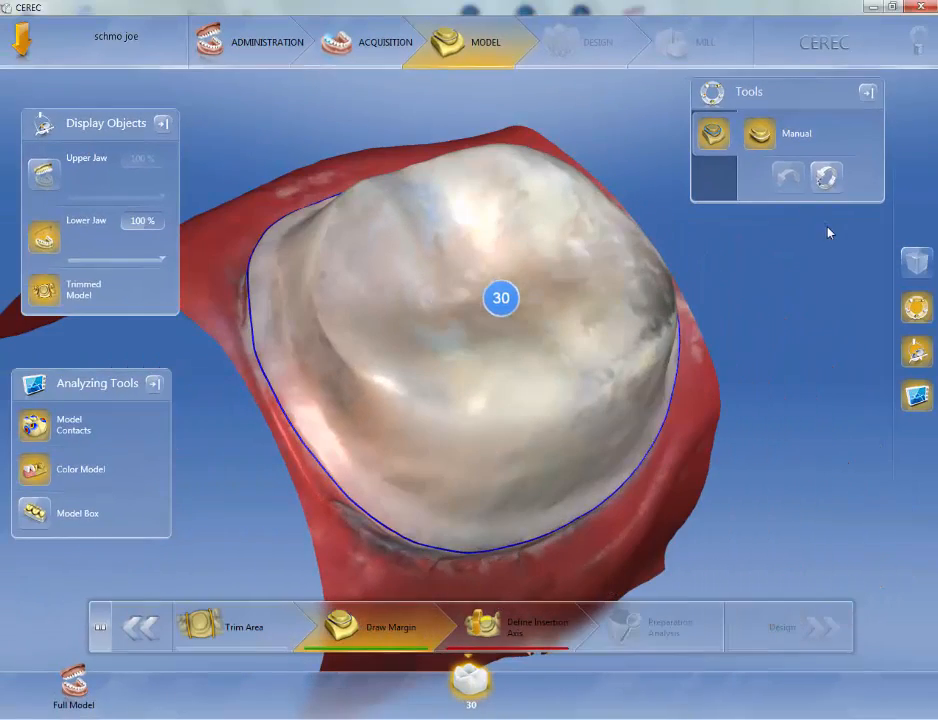
drag(812, 269, 781, 400)
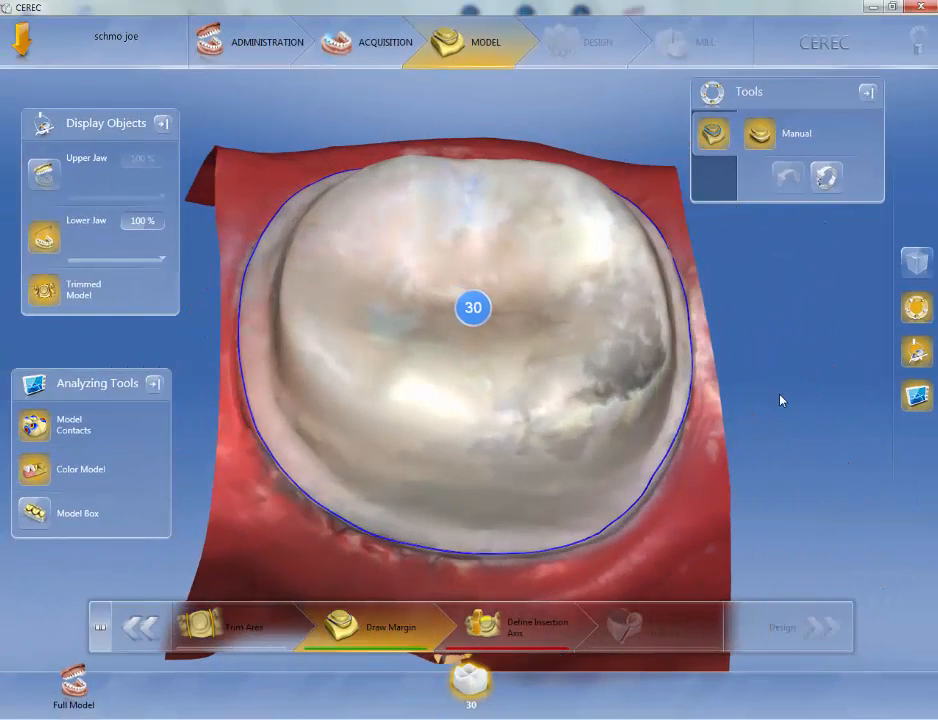
drag(532, 108, 527, 142)
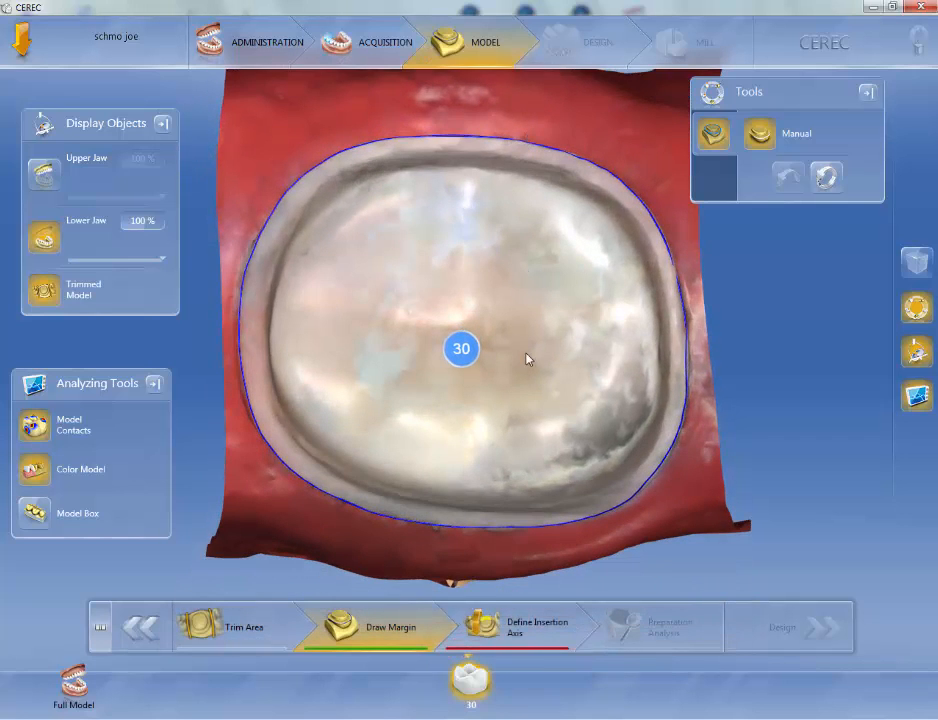